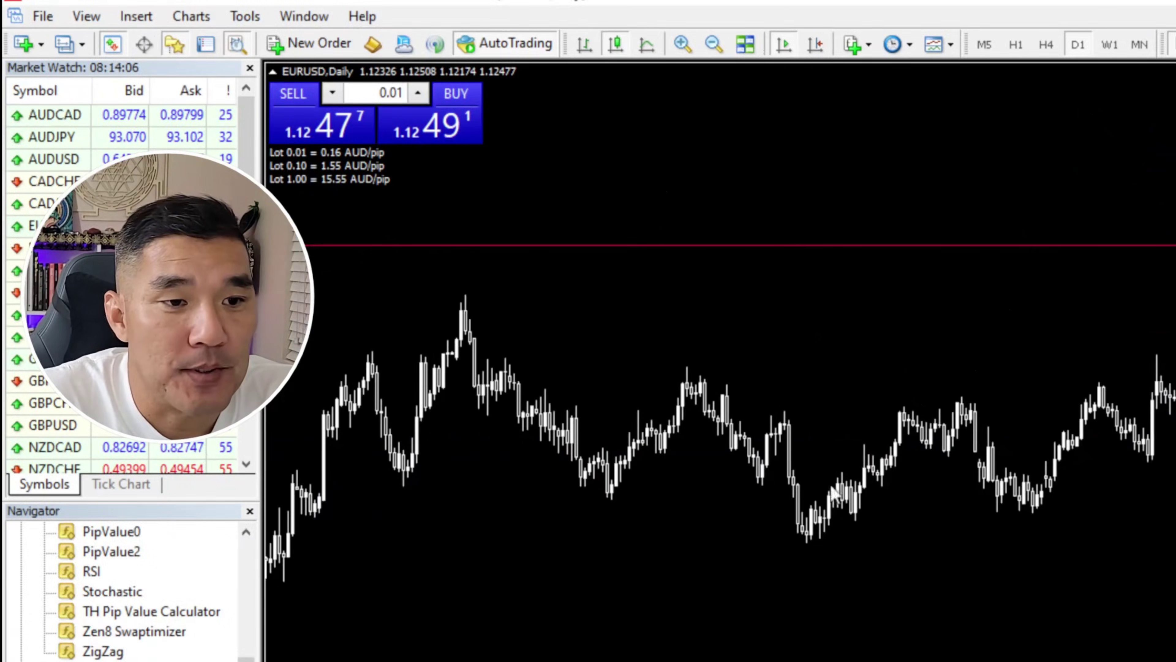
# Open the Strategy Tester, choose the 2-36SMA expert, and start a visual backtest.
pyautogui.click(237, 46)
pyautogui.click(237, 46)
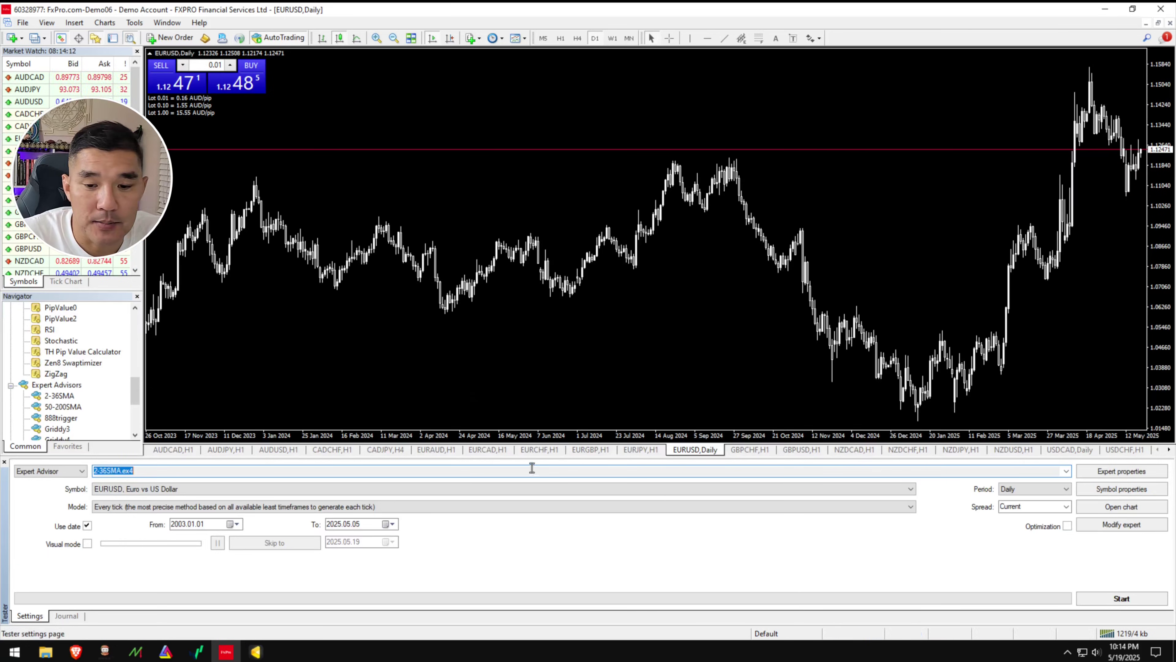
pyautogui.click(1066, 471)
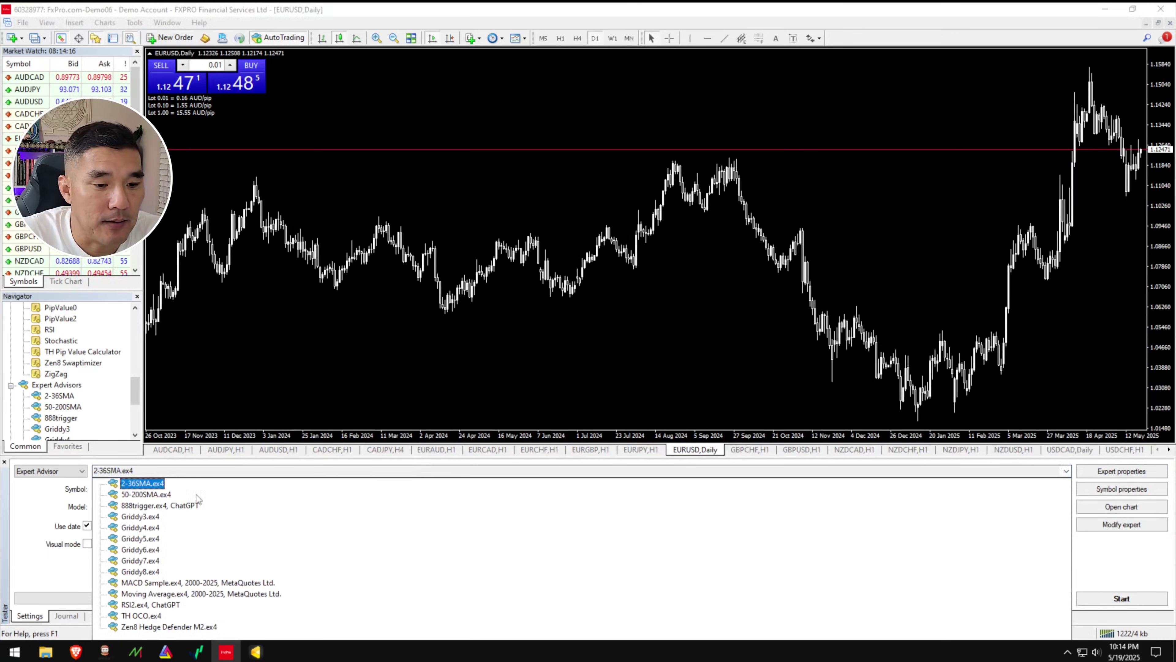
pyautogui.click(158, 486)
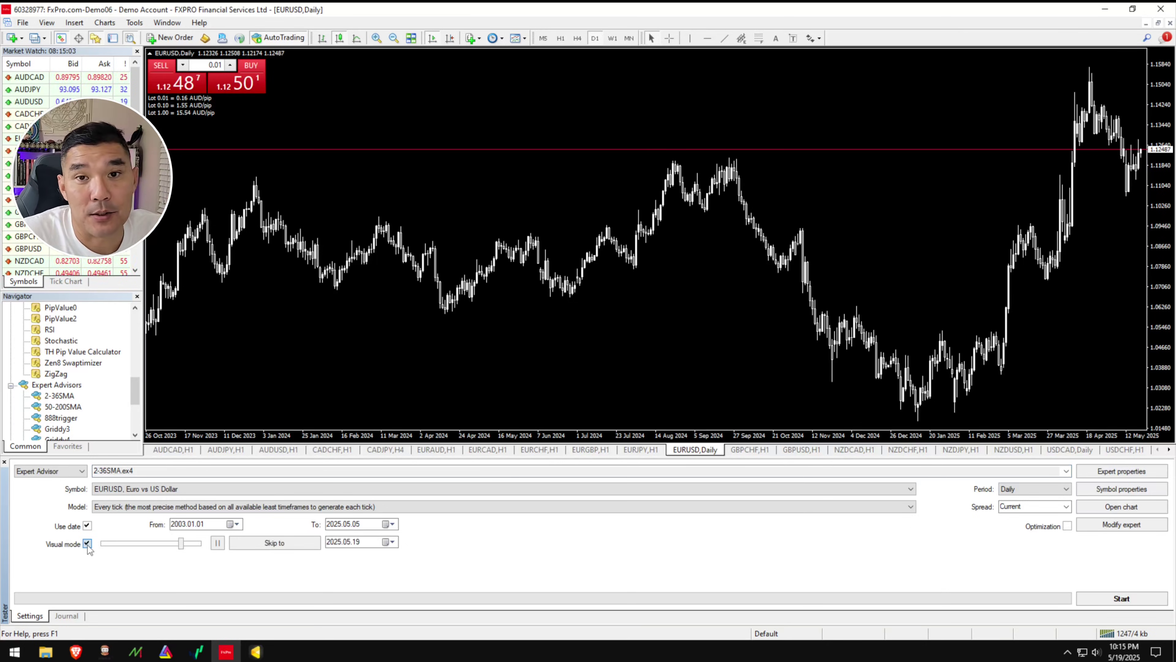
pyautogui.click(1120, 600)
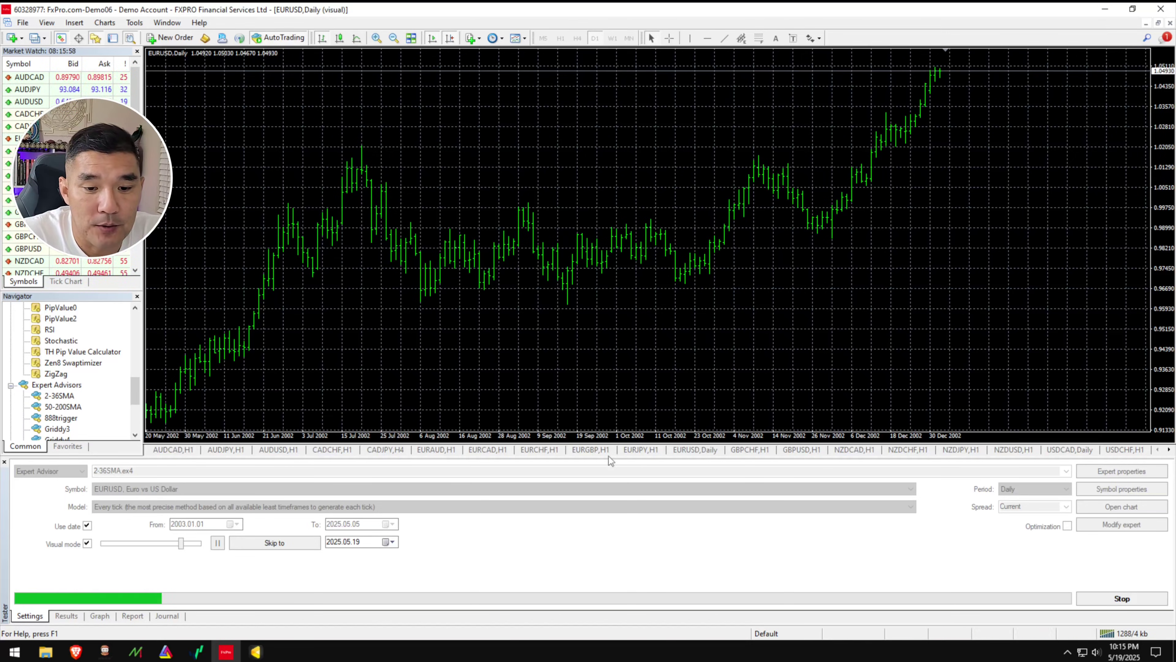
# Resize the Tester panel and set the visual playback speed to maximum.
pyautogui.moveTo(608, 460); pyautogui.dragTo(615, 533)
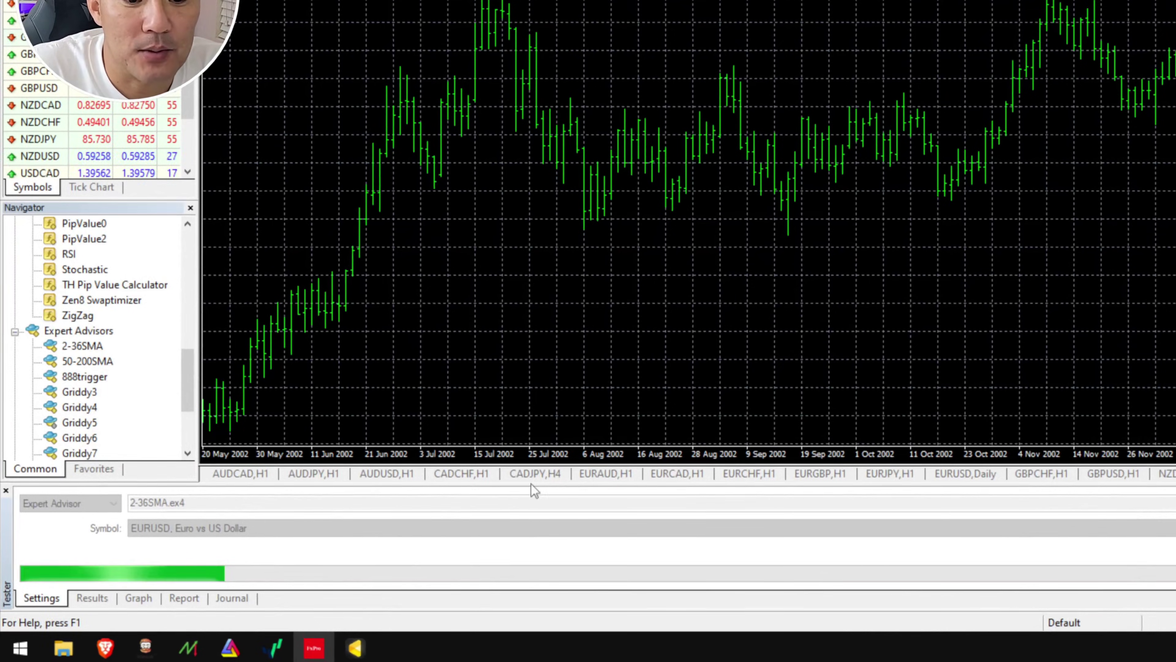
pyautogui.moveTo(529, 484); pyautogui.dragTo(528, 312)
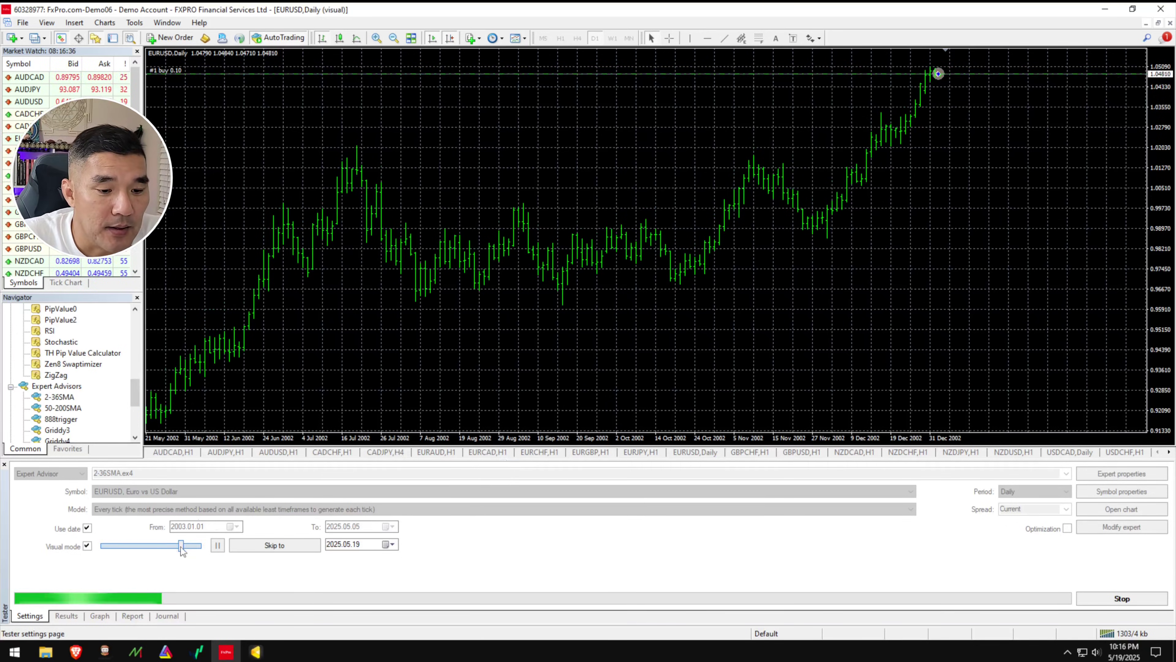
pyautogui.moveTo(180, 546); pyautogui.dragTo(139, 549)
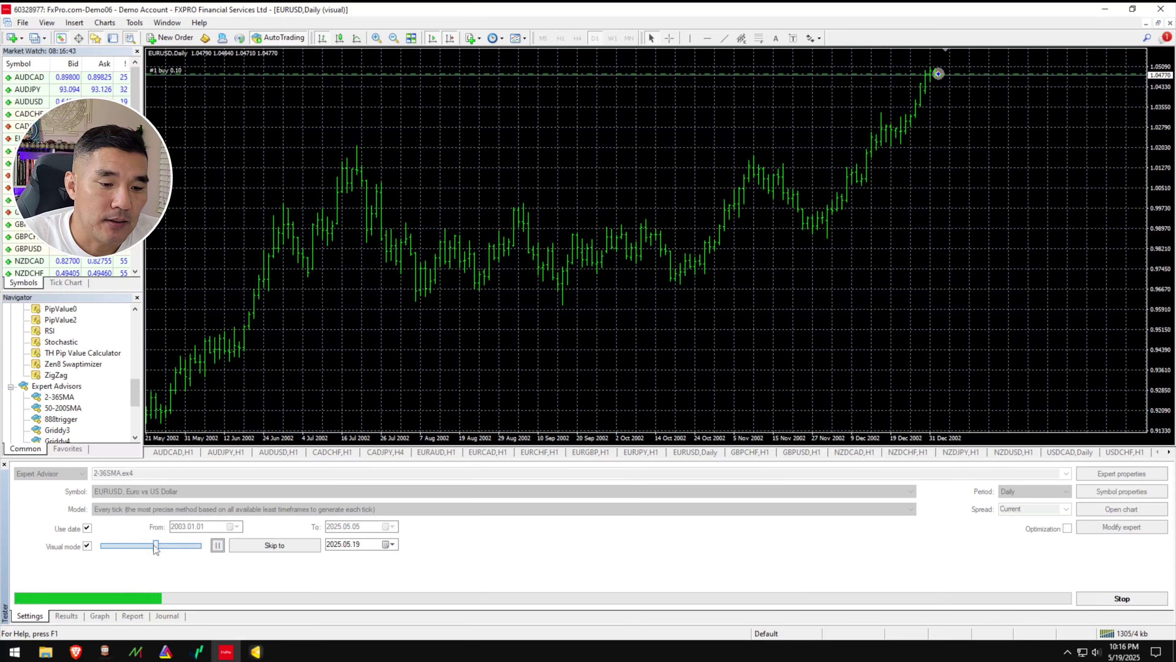
pyautogui.moveTo(155, 546); pyautogui.dragTo(131, 543)
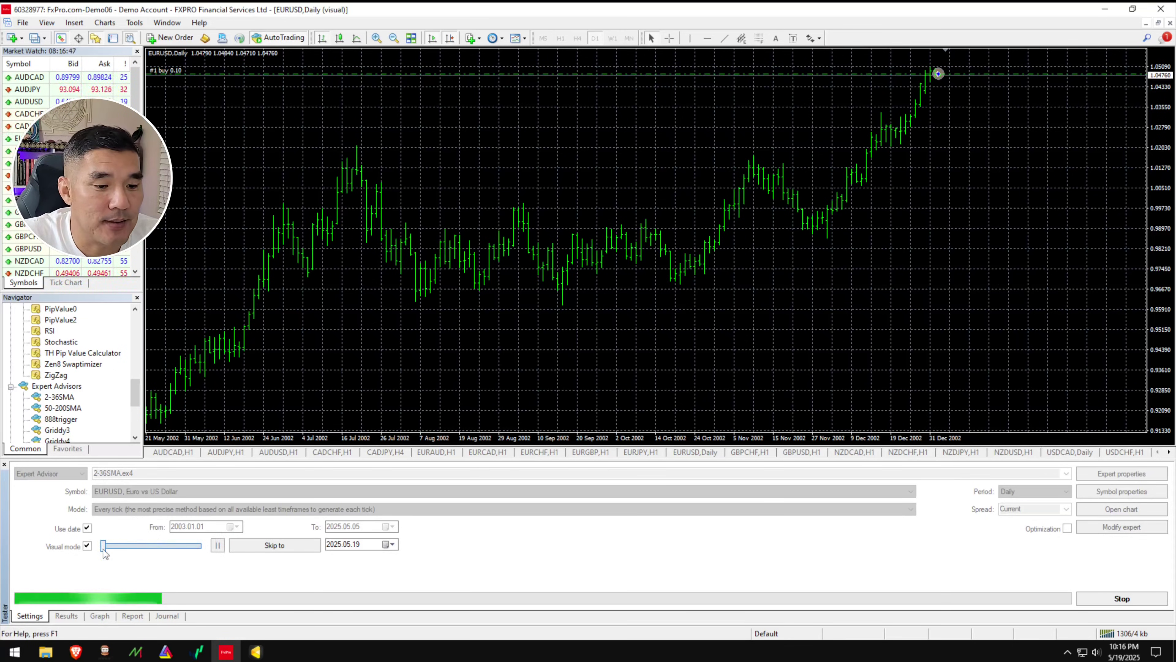
pyautogui.moveTo(103, 547); pyautogui.dragTo(197, 546)
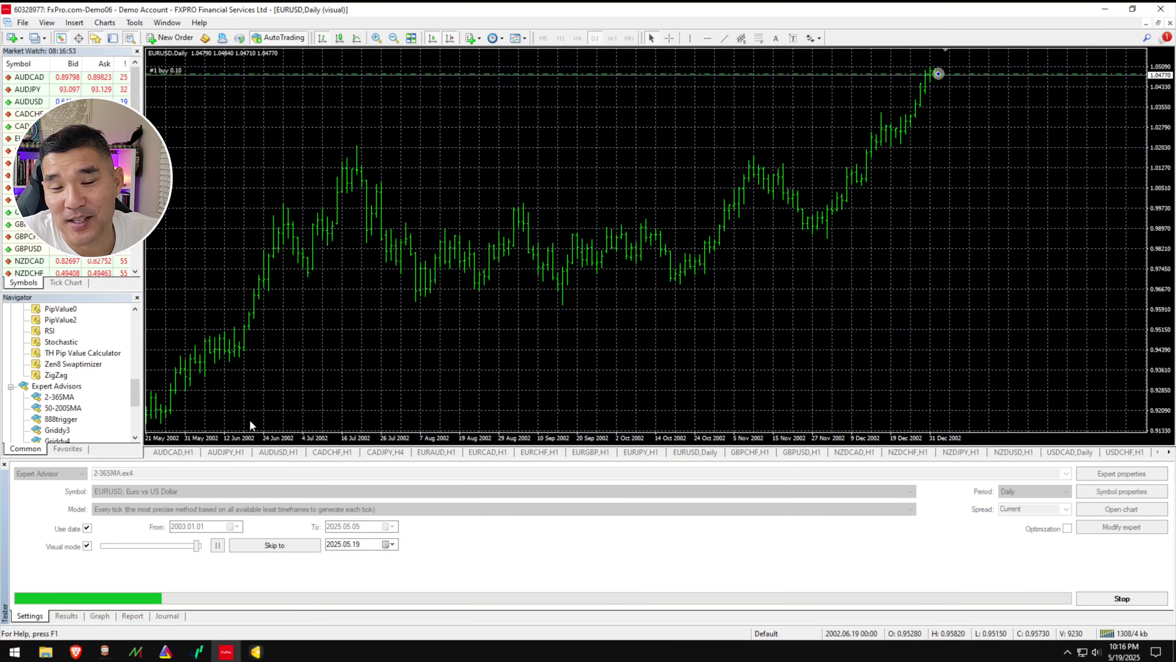
pyautogui.moveTo(196, 547); pyautogui.dragTo(208, 551)
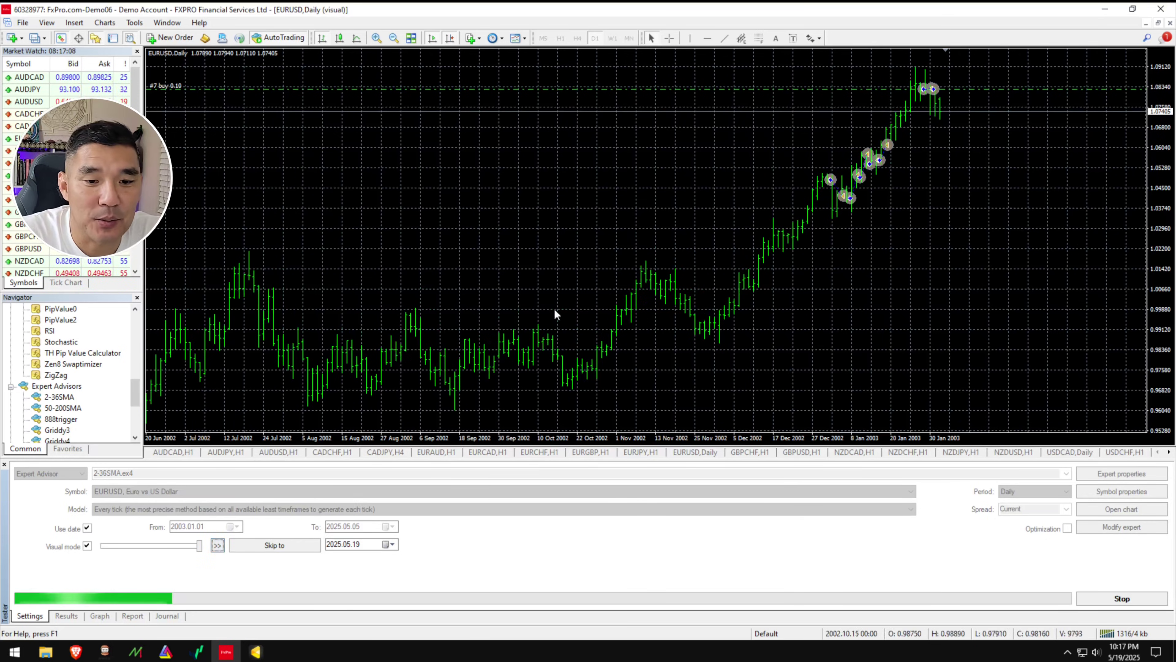
pyautogui.rightClick(539, 210)
# Turn off the chart grid and add a 36-period simple moving average.
pyautogui.click(599, 427)
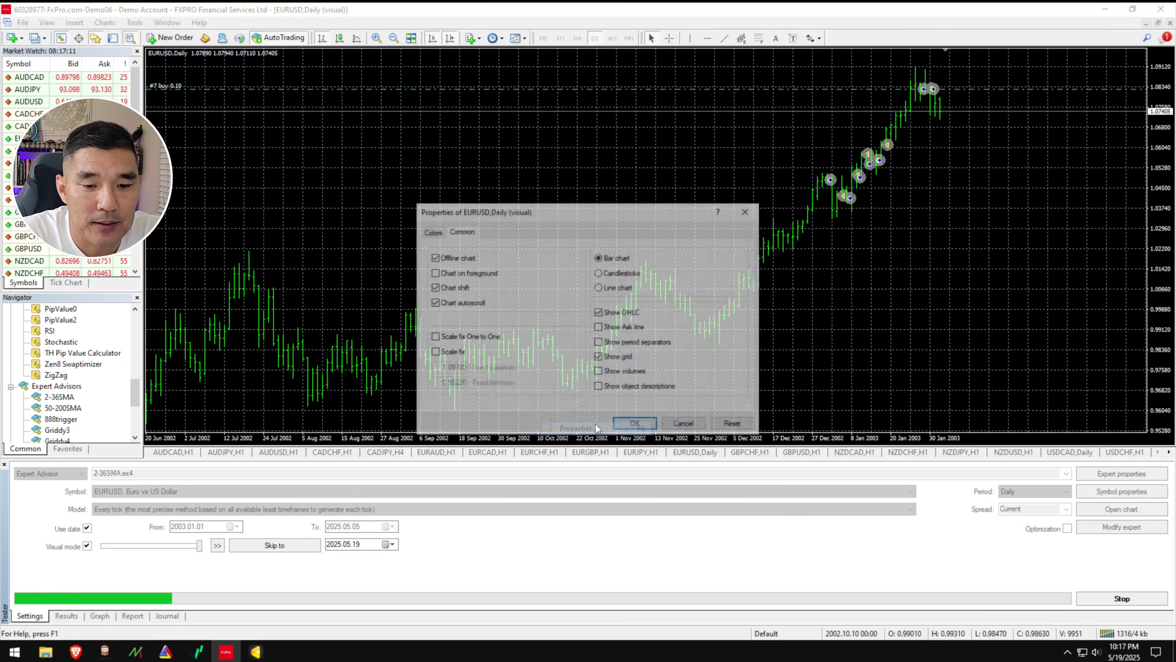
pyautogui.click(626, 425)
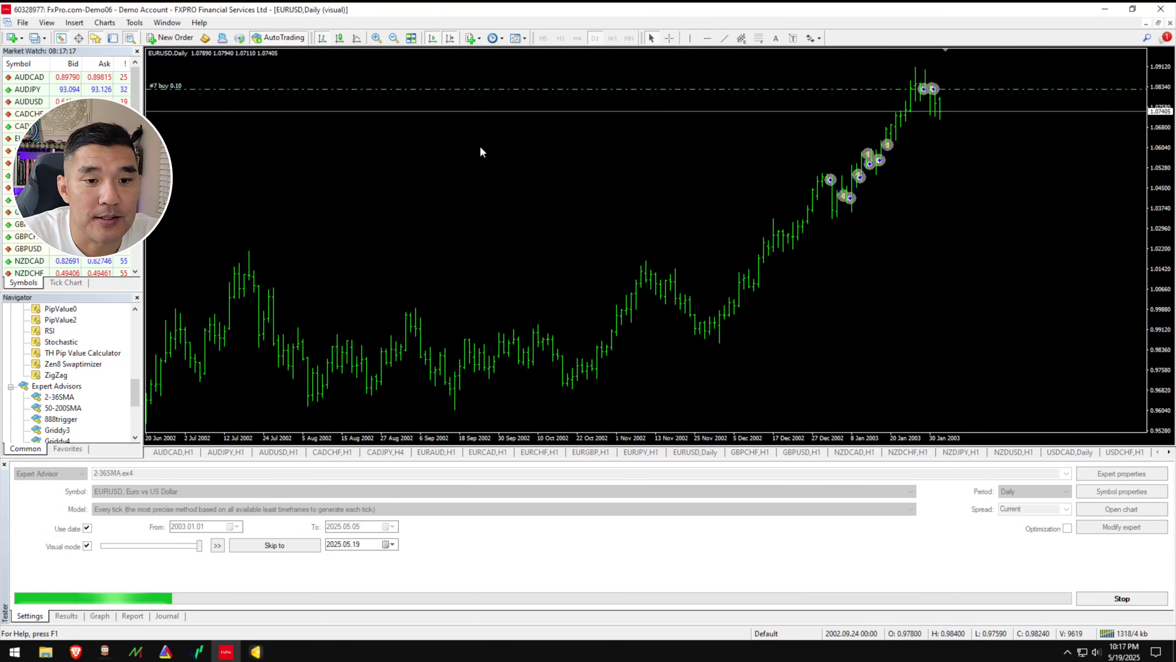
pyautogui.rightClick(480, 146)
pyautogui.click(475, 40)
pyautogui.click(474, 39)
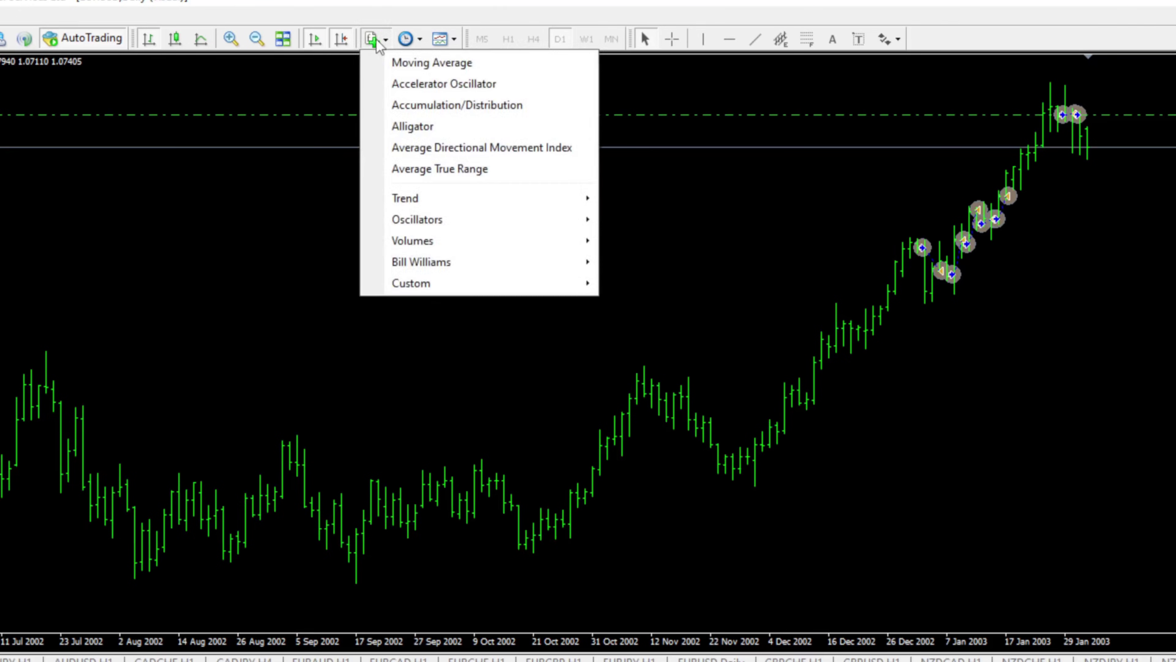
pyautogui.click(395, 62)
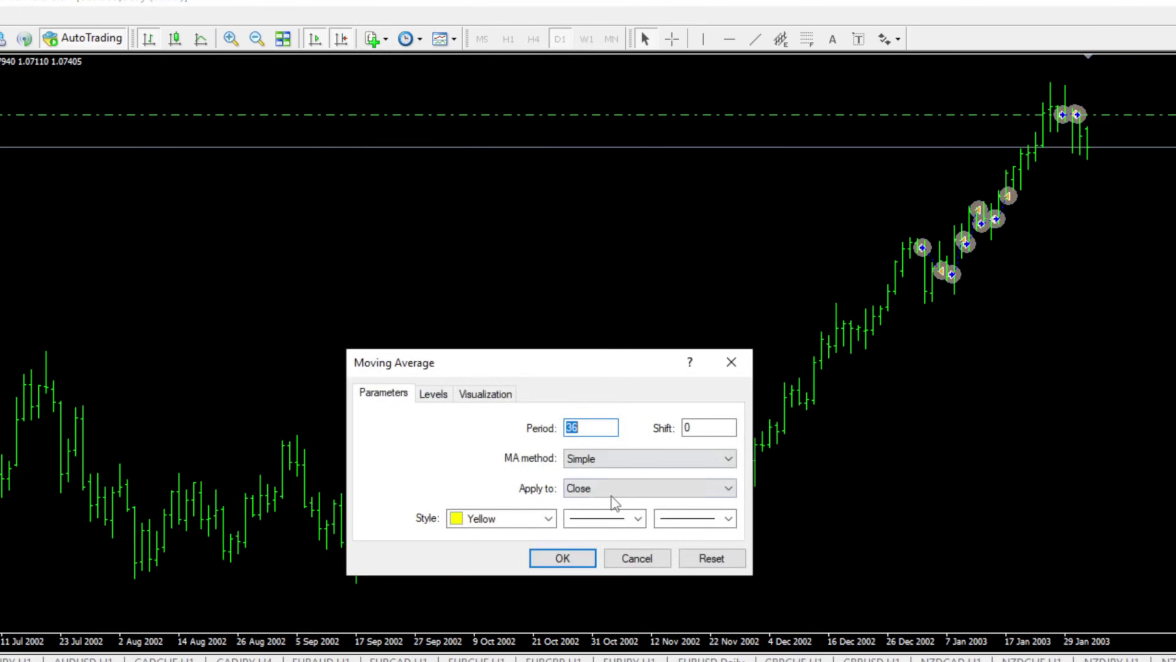
pyautogui.click(562, 558)
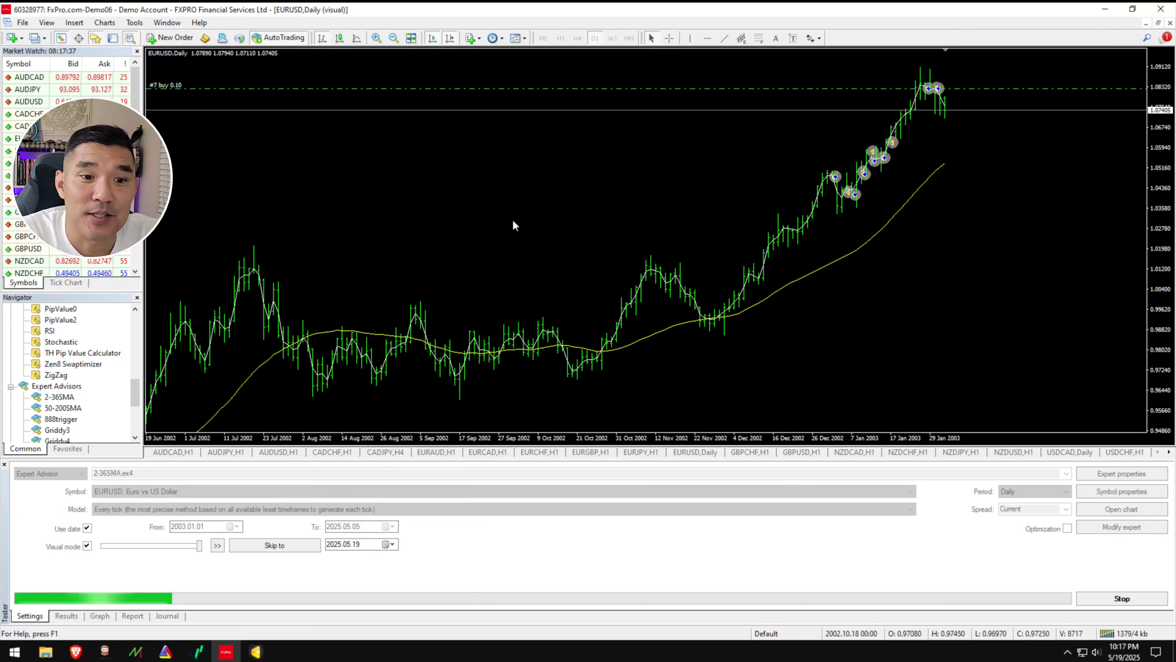
# Switch the chart to candlesticks, adjust the zoom, and skip the backtest ahead.
pyautogui.click(339, 38)
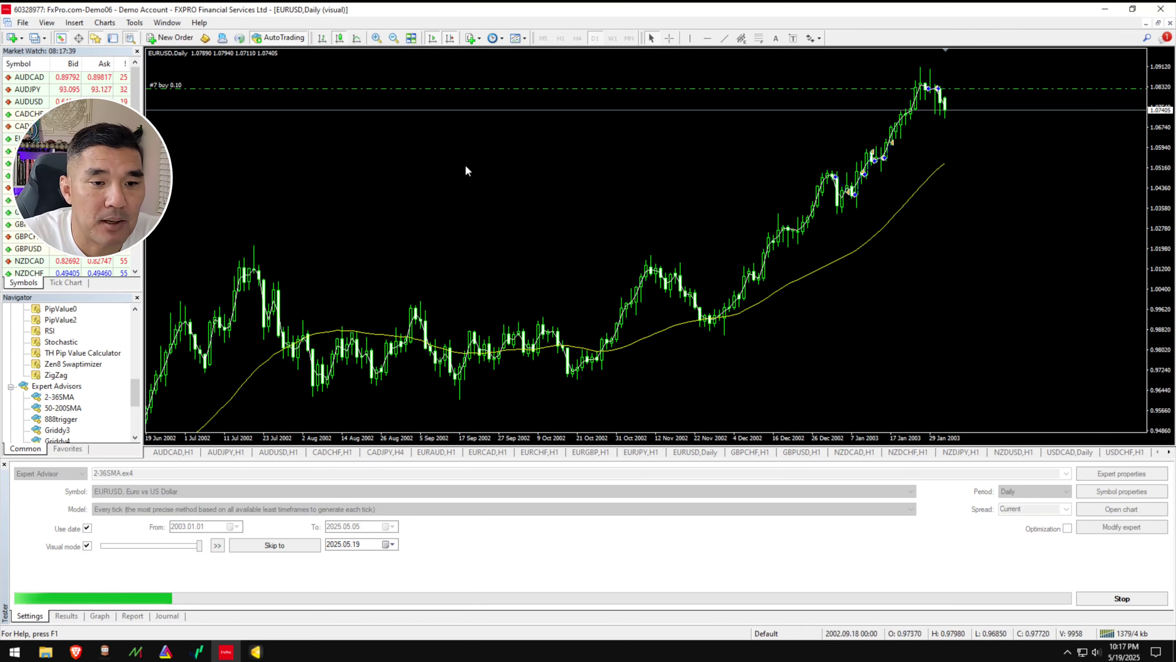
pyautogui.click(375, 38)
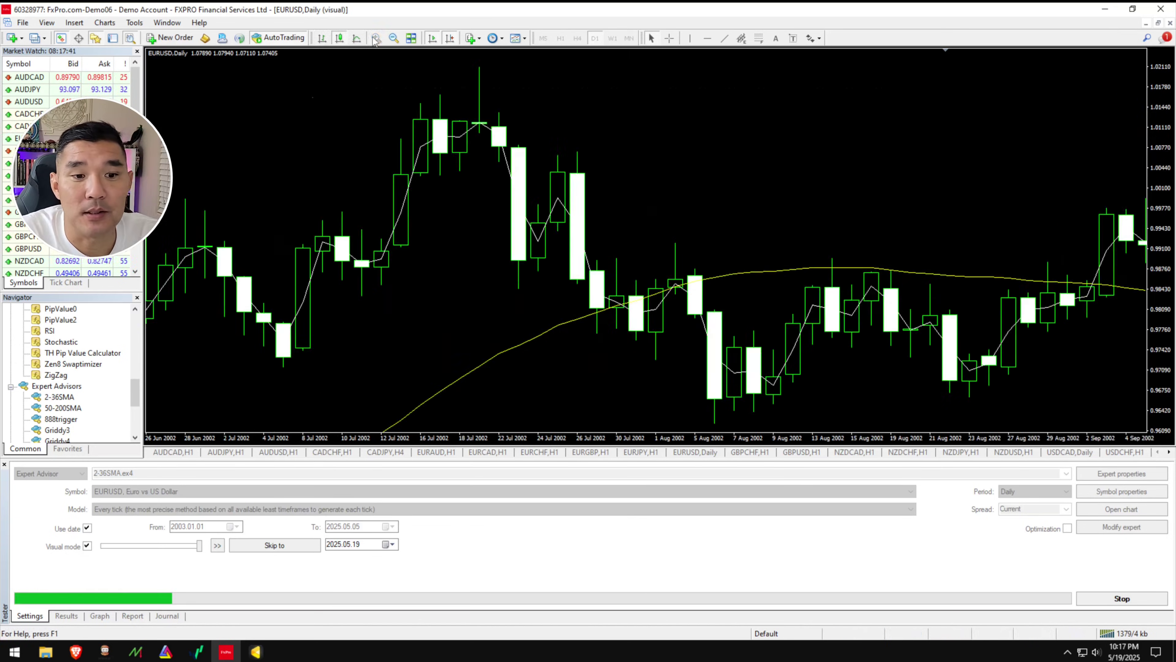
pyautogui.click(392, 39)
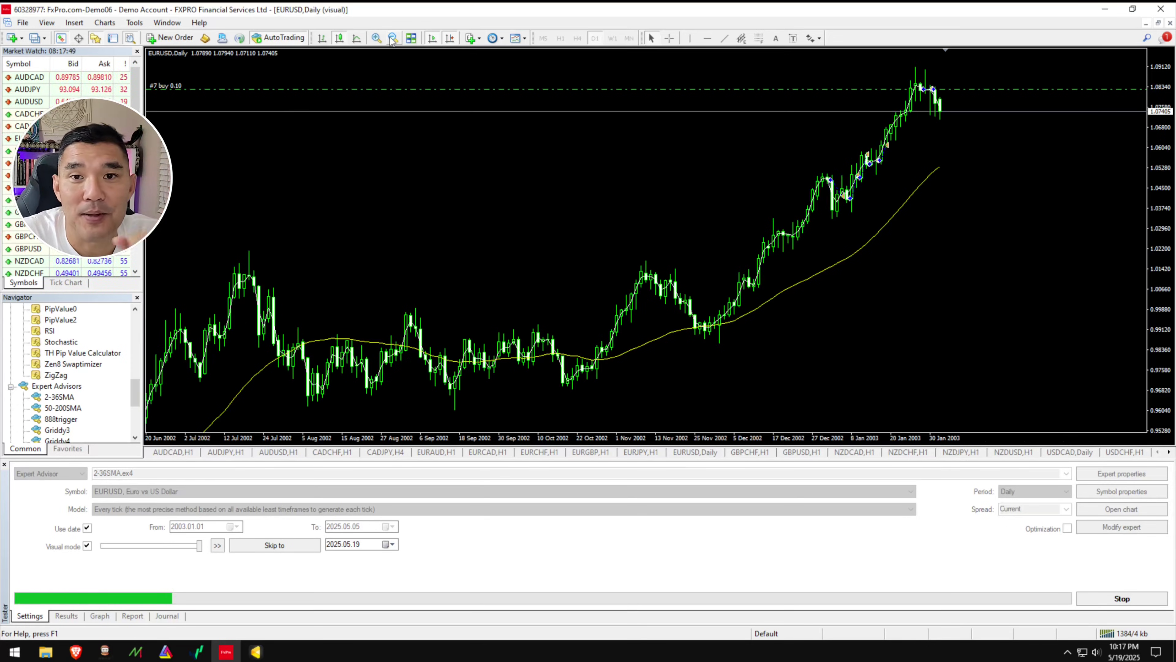
pyautogui.click(218, 545)
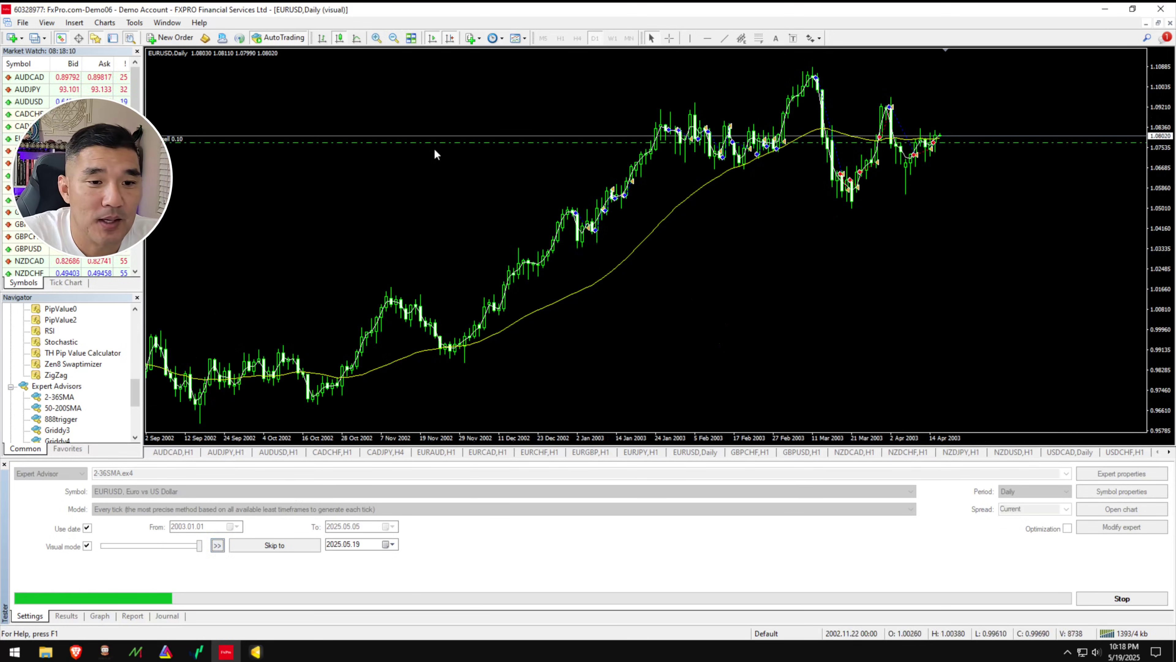
# Zoom in to examine individual buy and sell trades, then stop the visual backtest.
pyautogui.click(376, 38)
pyautogui.click(376, 38)
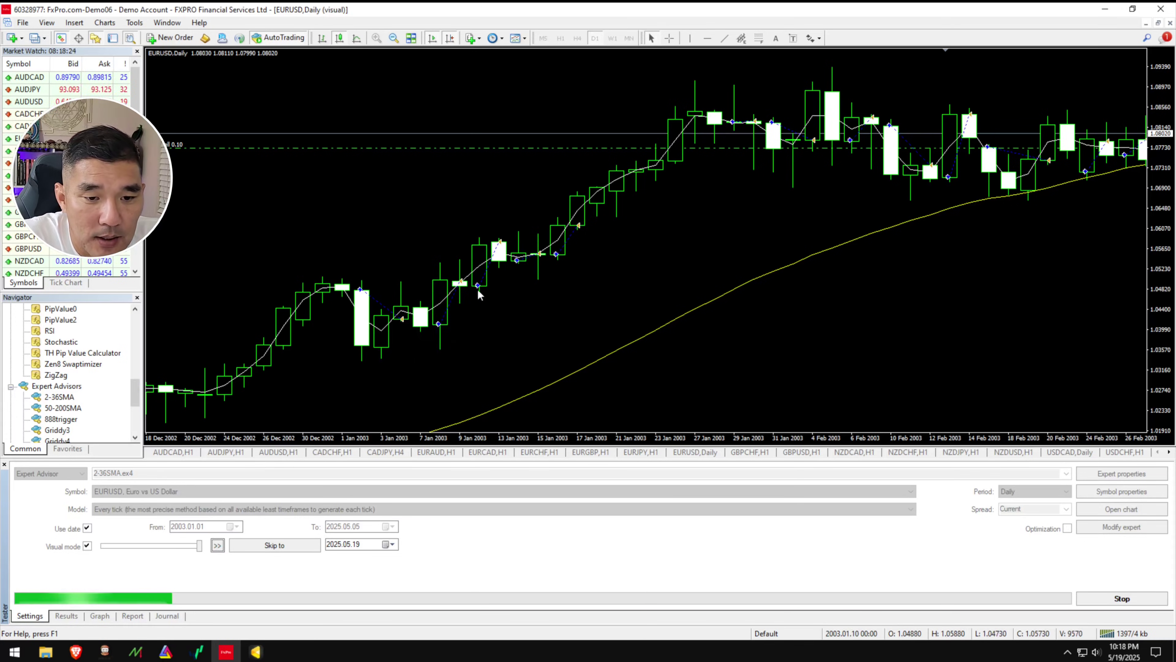
pyautogui.moveTo(478, 288)
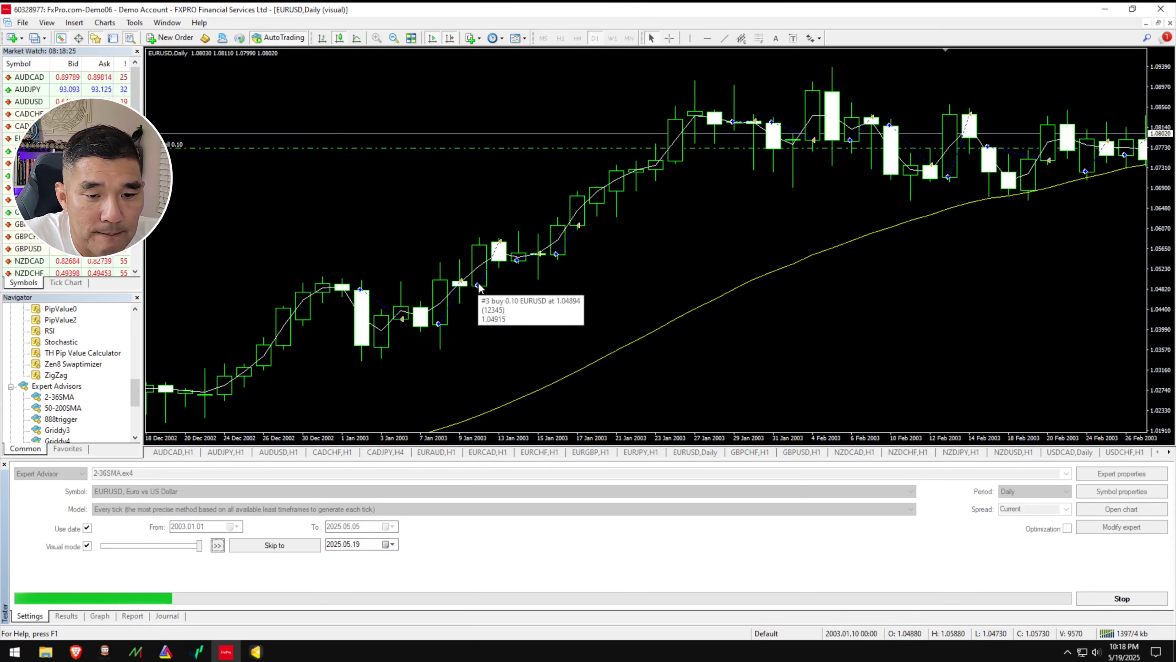
pyautogui.moveTo(502, 247)
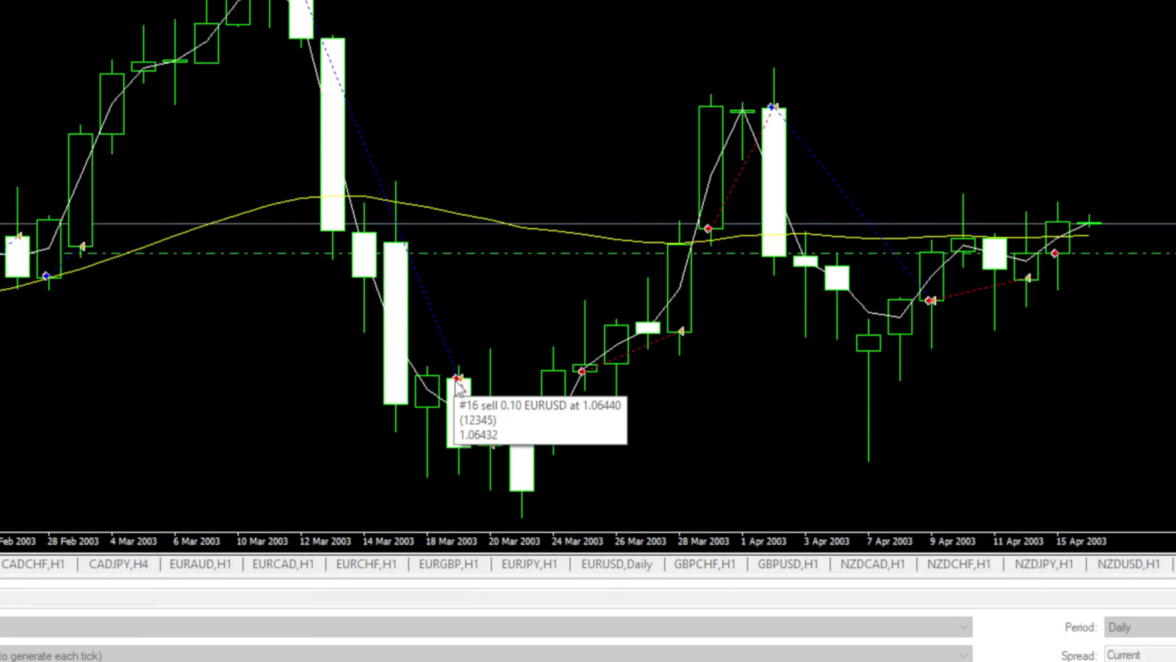
pyautogui.moveTo(492, 446)
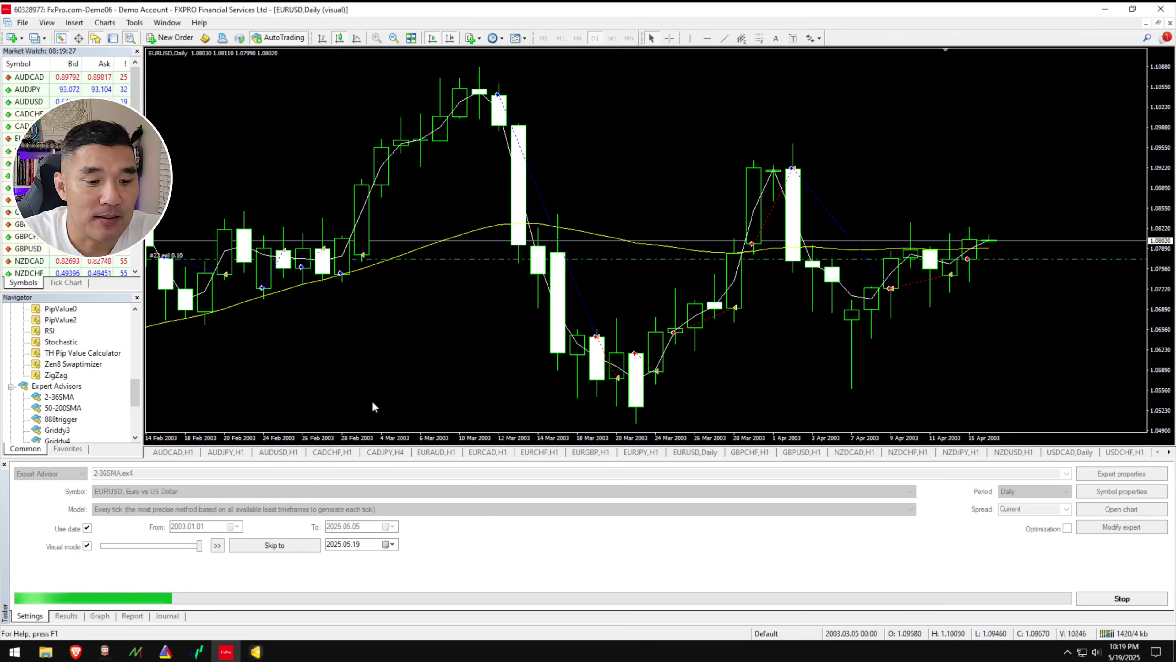
pyautogui.click(1082, 602)
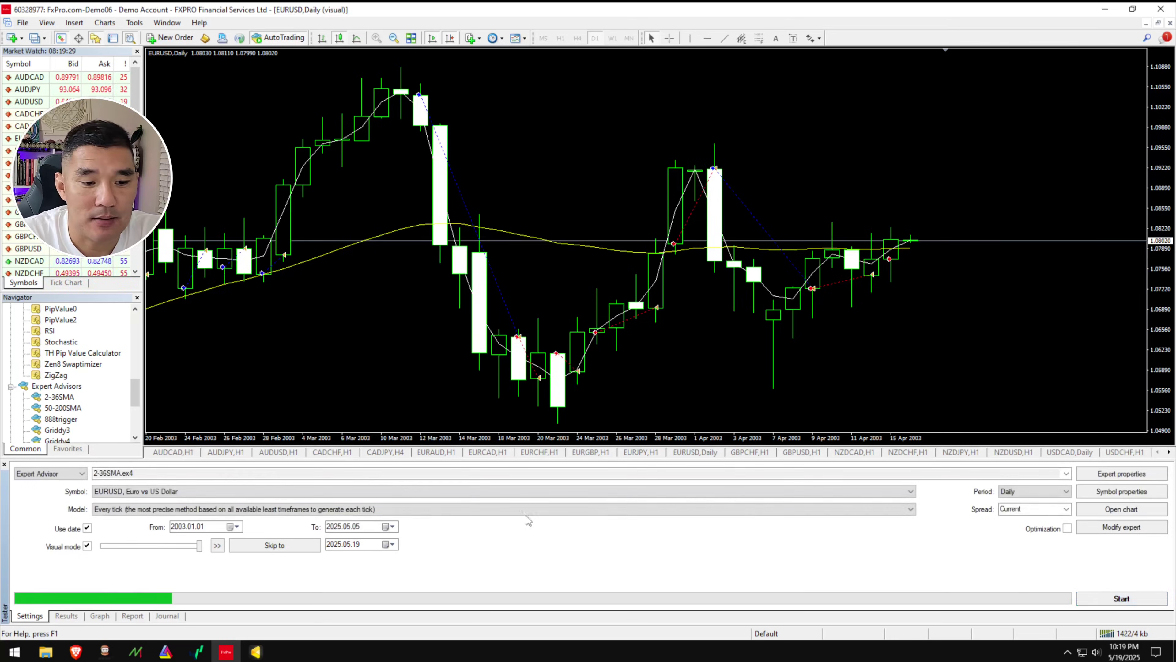
# Disable Visual mode, run the full 2-36SMA backtest, and view its balance graph.
pyautogui.click(86, 546)
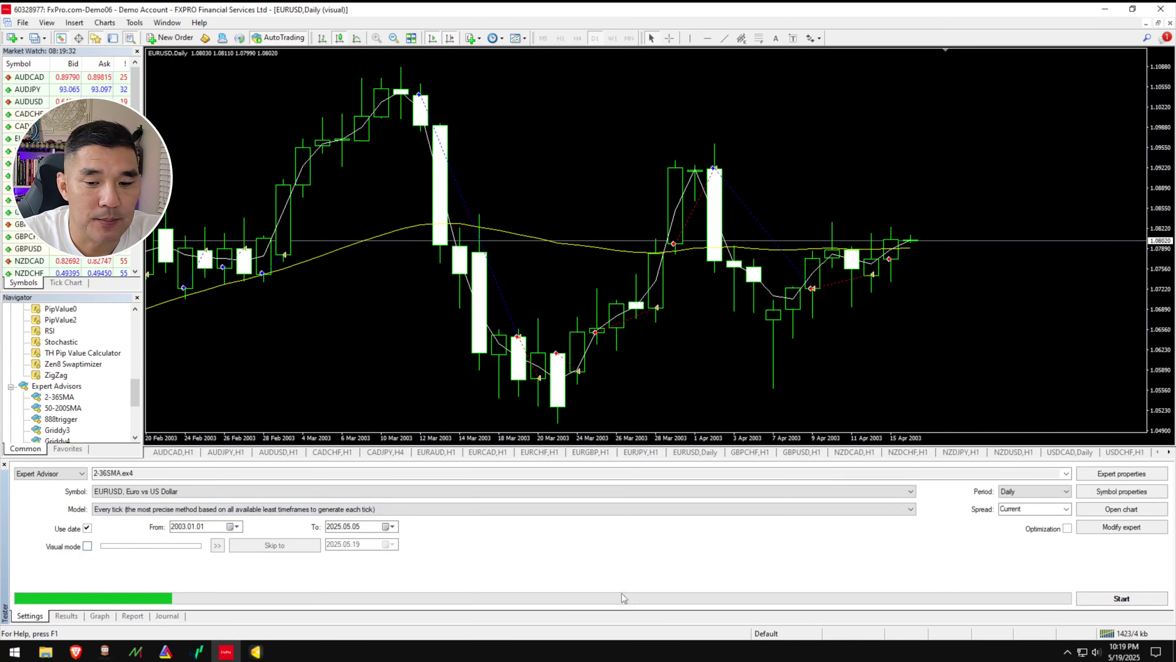
pyautogui.click(1092, 599)
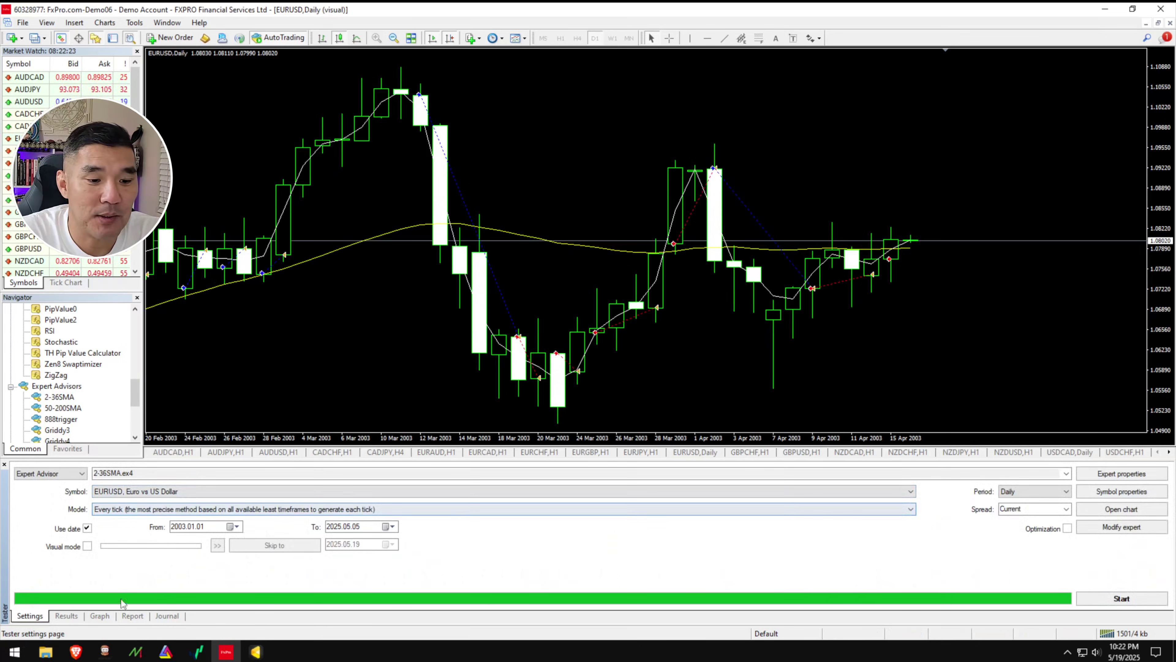
pyautogui.click(101, 617)
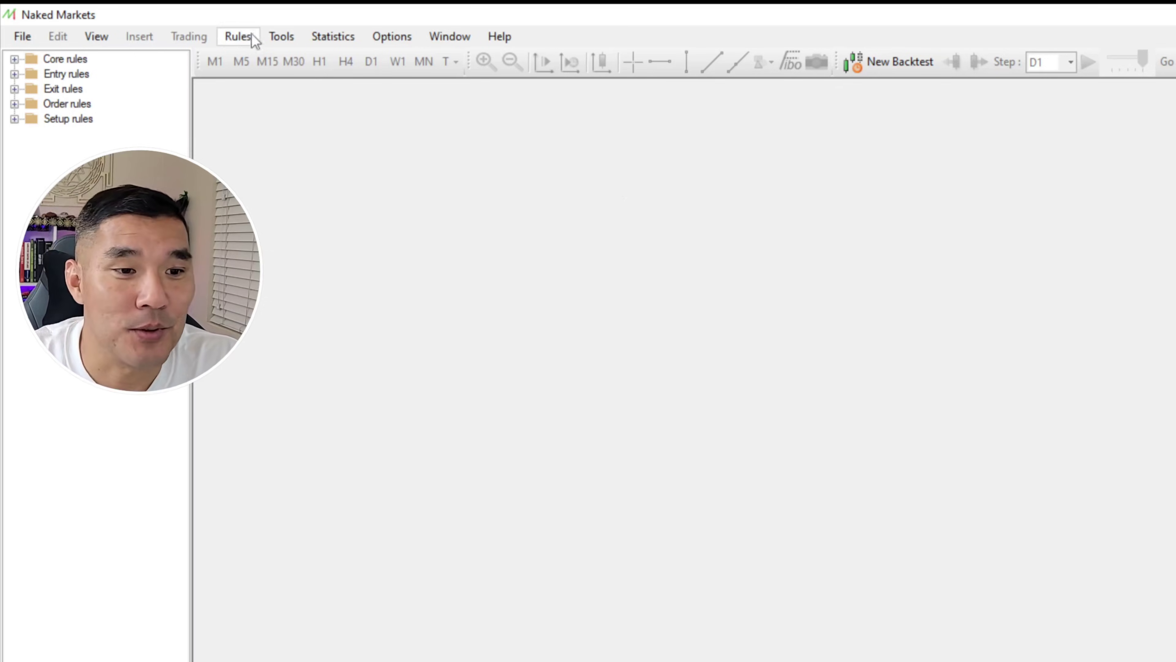
# Open the rule editor and inspect the Core Long rule's 2- and 36-period moving average blocks.
pyautogui.click(238, 37)
pyautogui.click(300, 133)
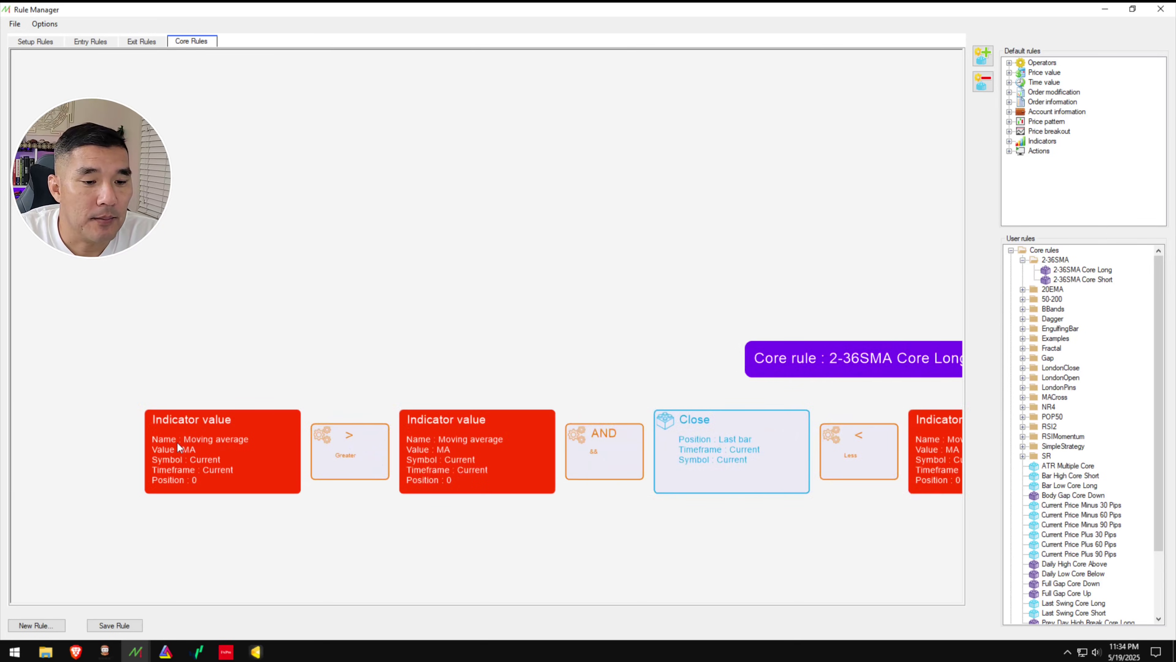
pyautogui.doubleClick(177, 442)
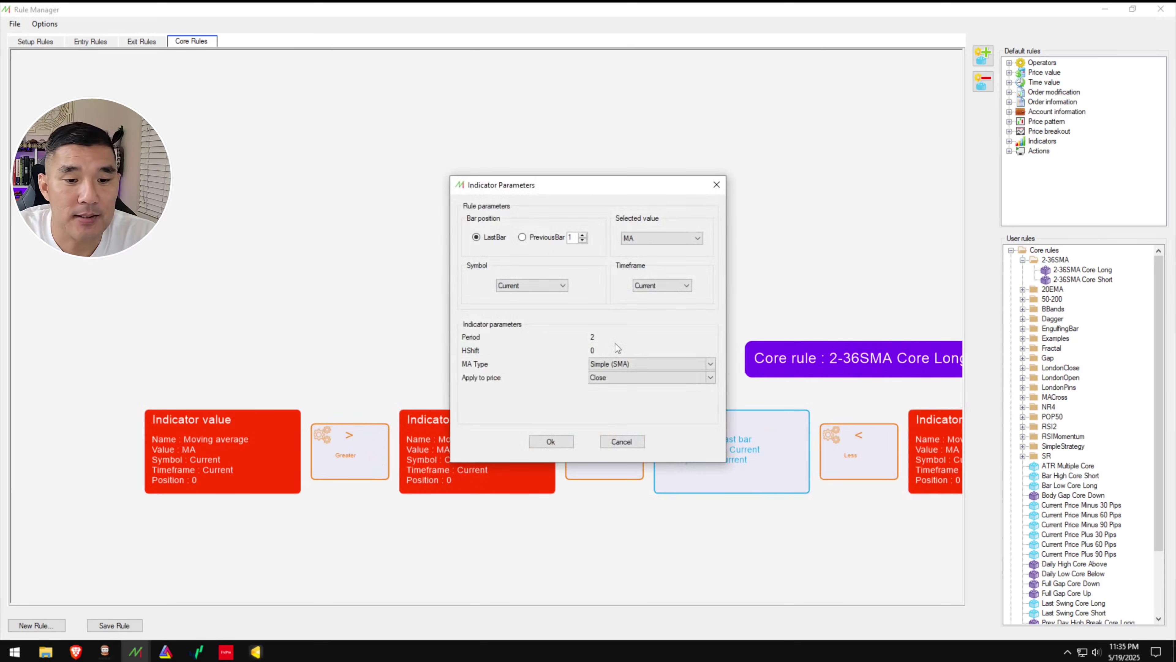
pyautogui.click(565, 446)
pyautogui.doubleClick(467, 449)
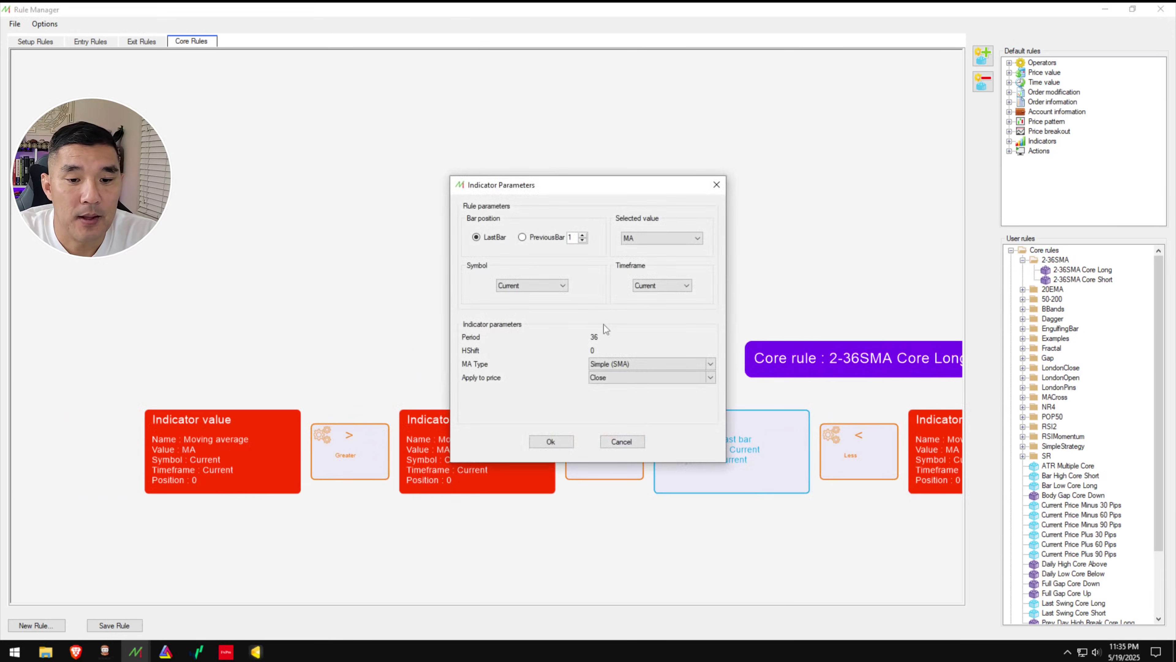
pyautogui.click(563, 442)
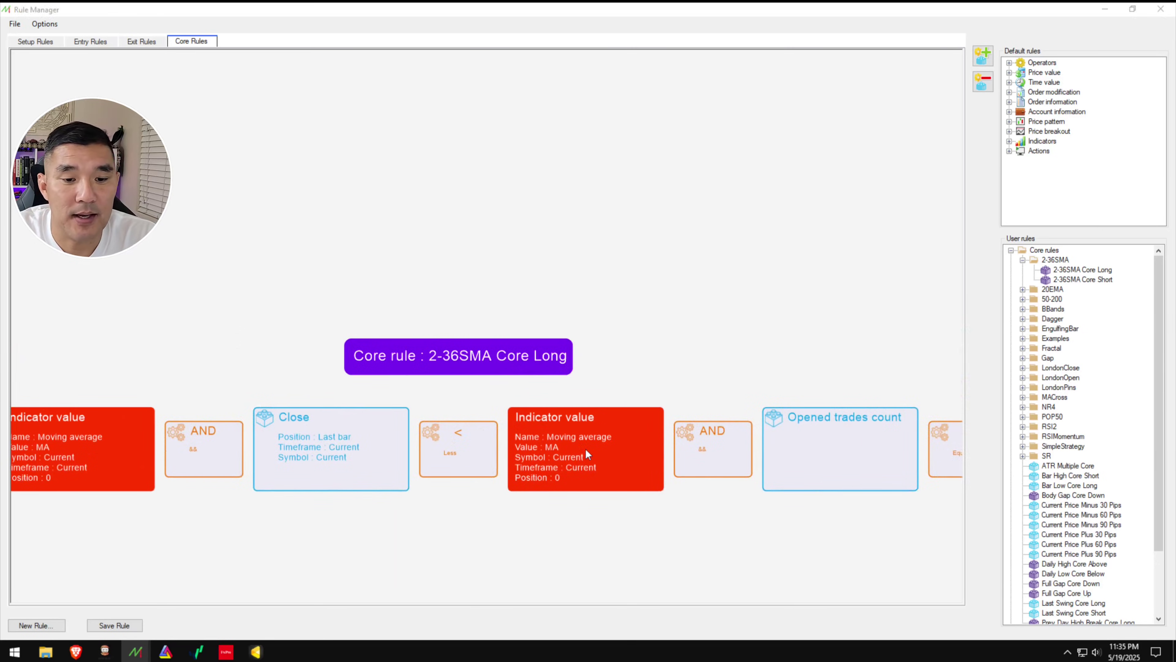
pyautogui.doubleClick(587, 454)
pyautogui.click(563, 443)
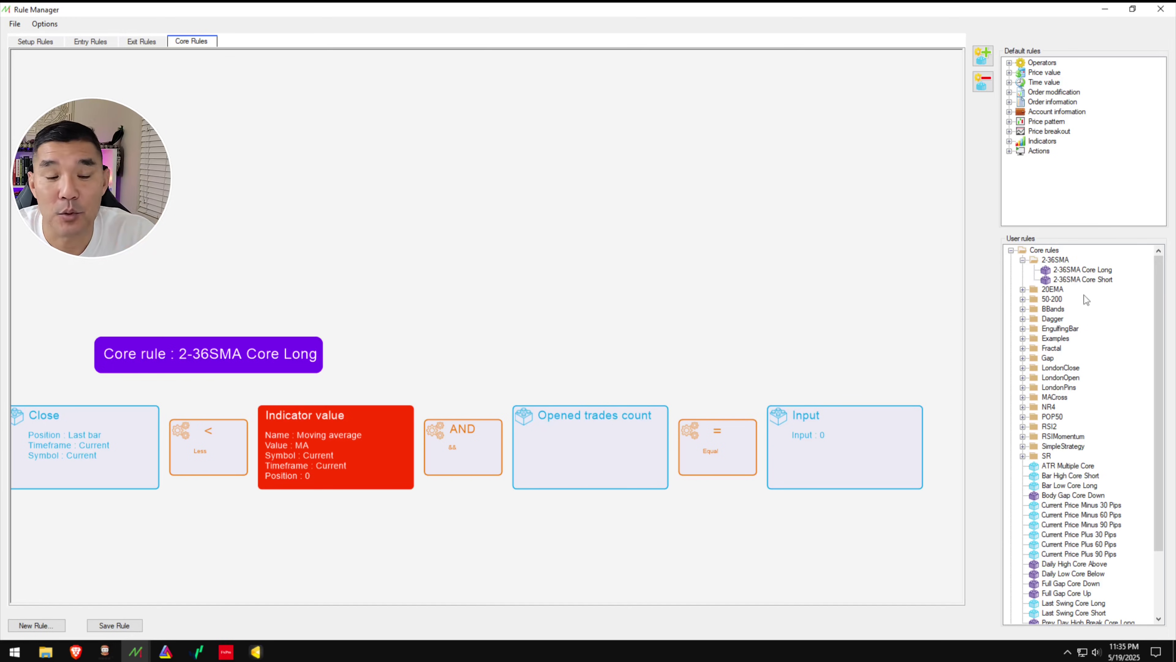
pyautogui.rightClick(1089, 272)
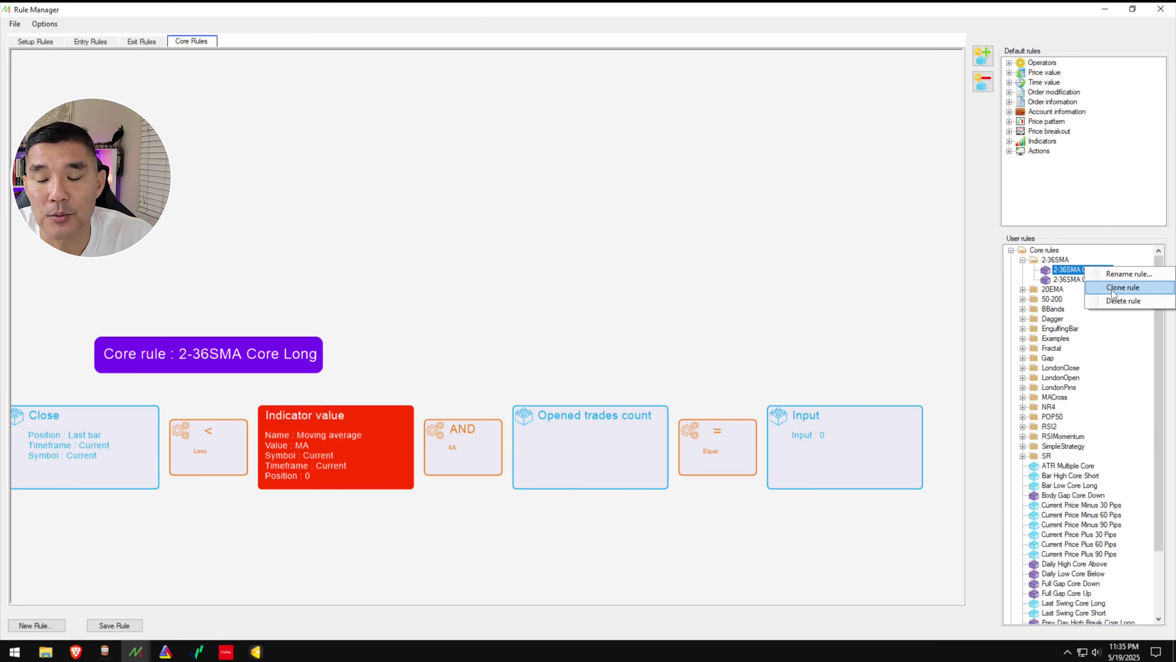
# Open 2-36SMA Core Short and check its 2- and 36-period moving average settings.
pyautogui.click(1067, 280)
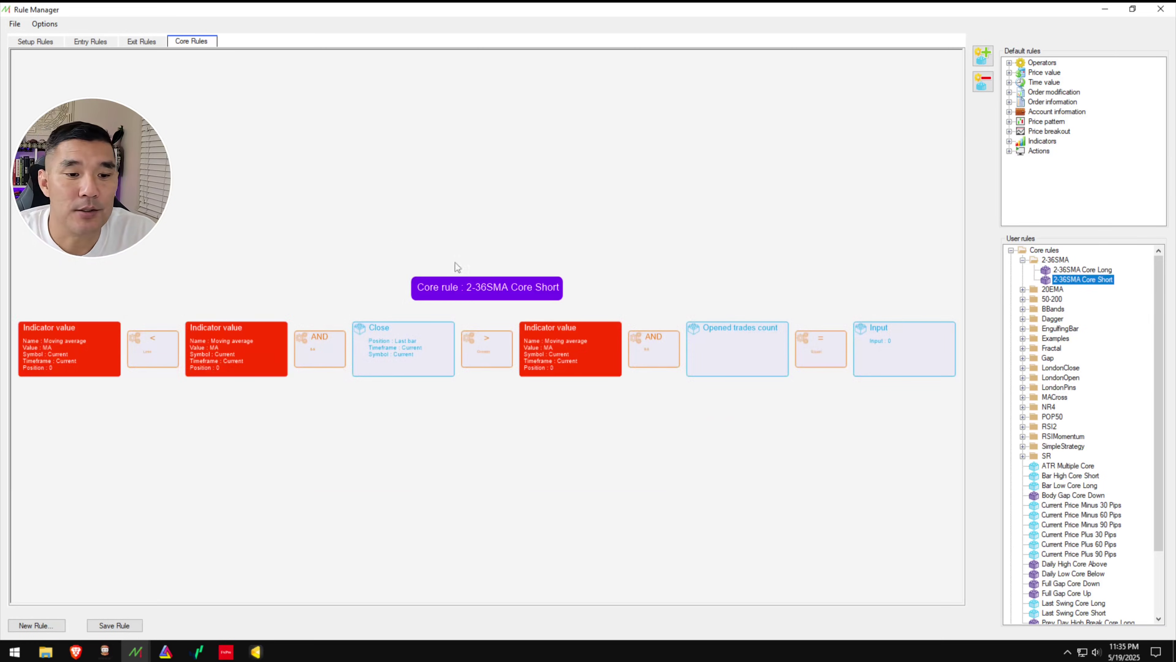
pyautogui.moveTo(327, 240); pyautogui.dragTo(512, 306)
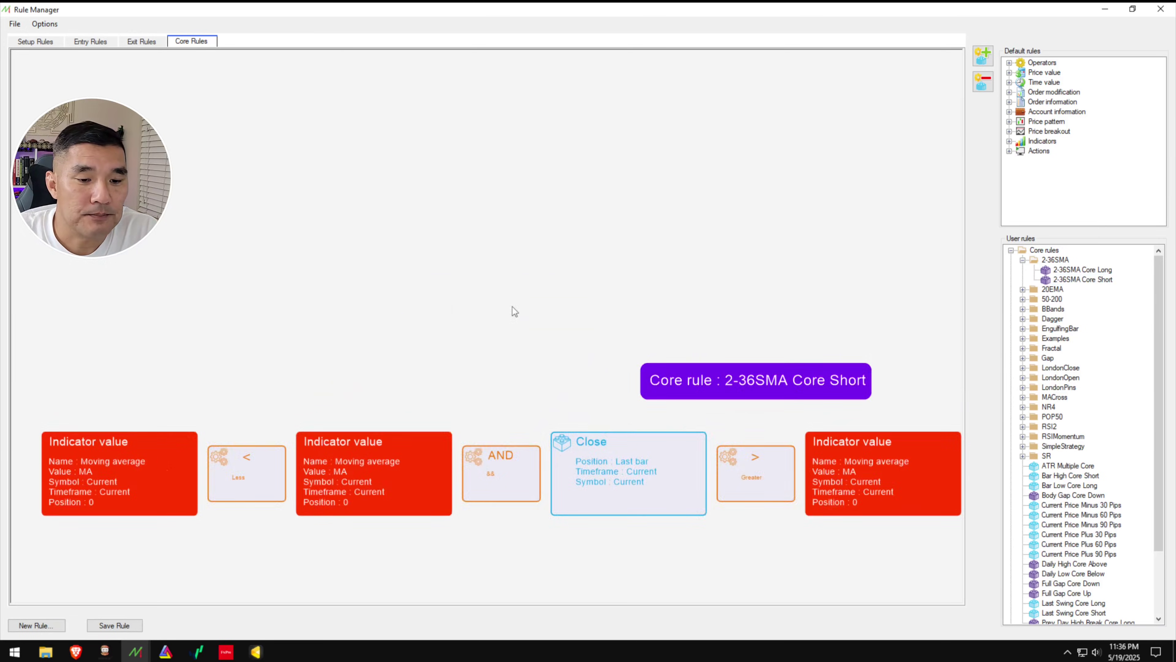
pyautogui.scroll(1, 515, 312)
pyautogui.moveTo(477, 381); pyautogui.dragTo(591, 324)
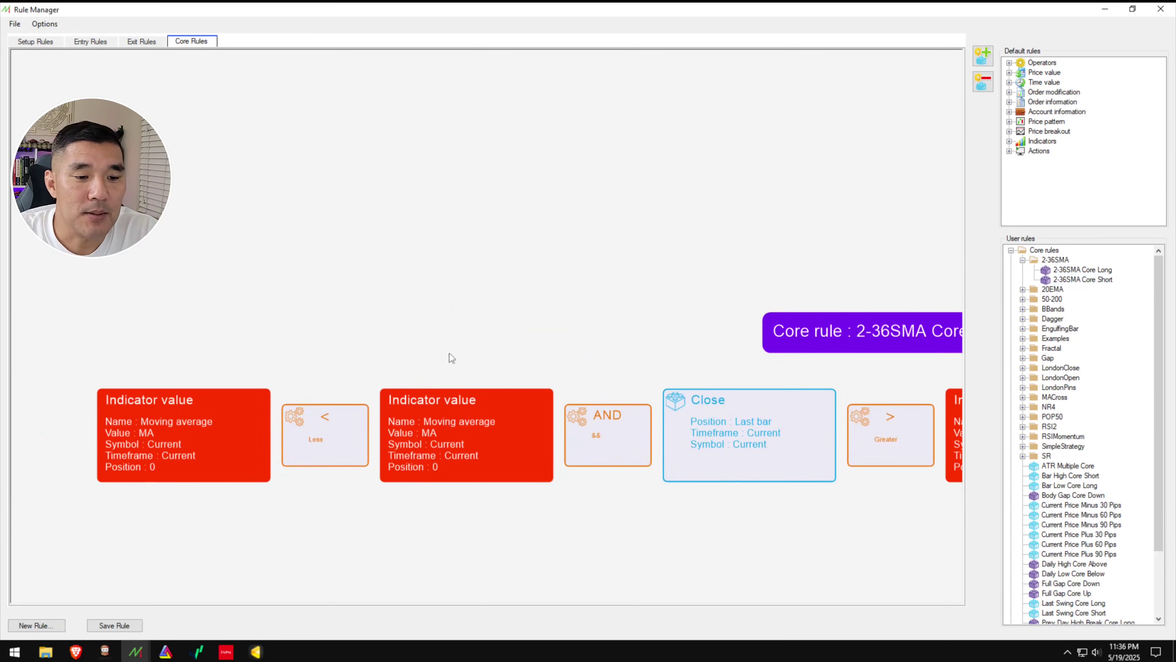
pyautogui.doubleClick(203, 425)
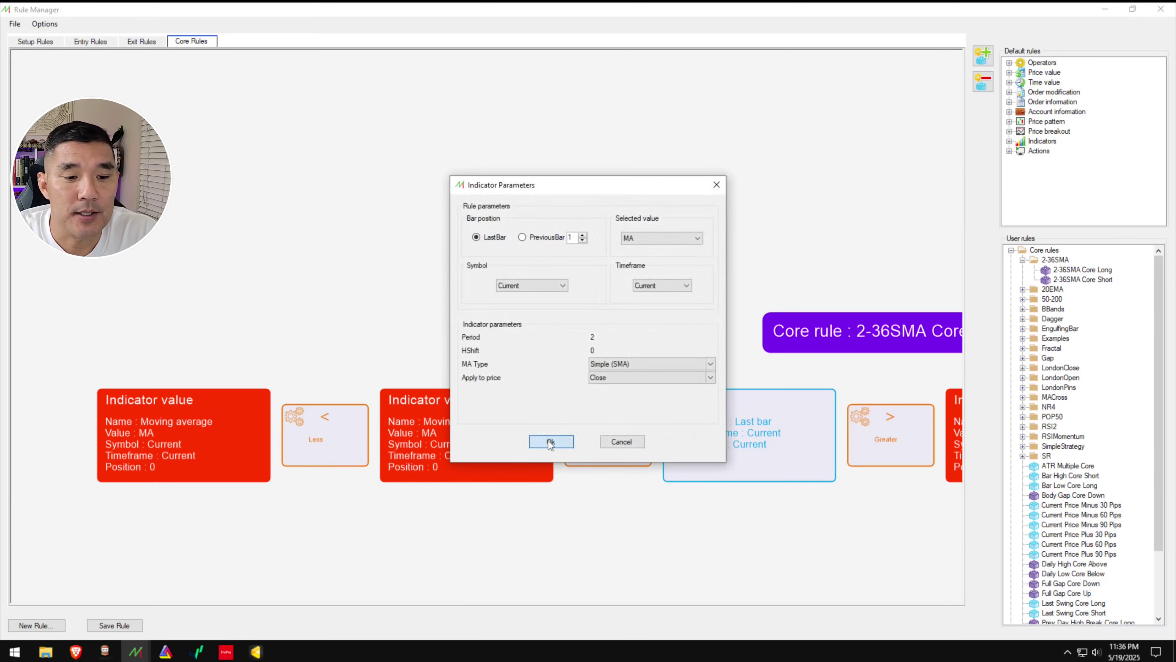
pyautogui.click(550, 443)
pyautogui.doubleClick(462, 436)
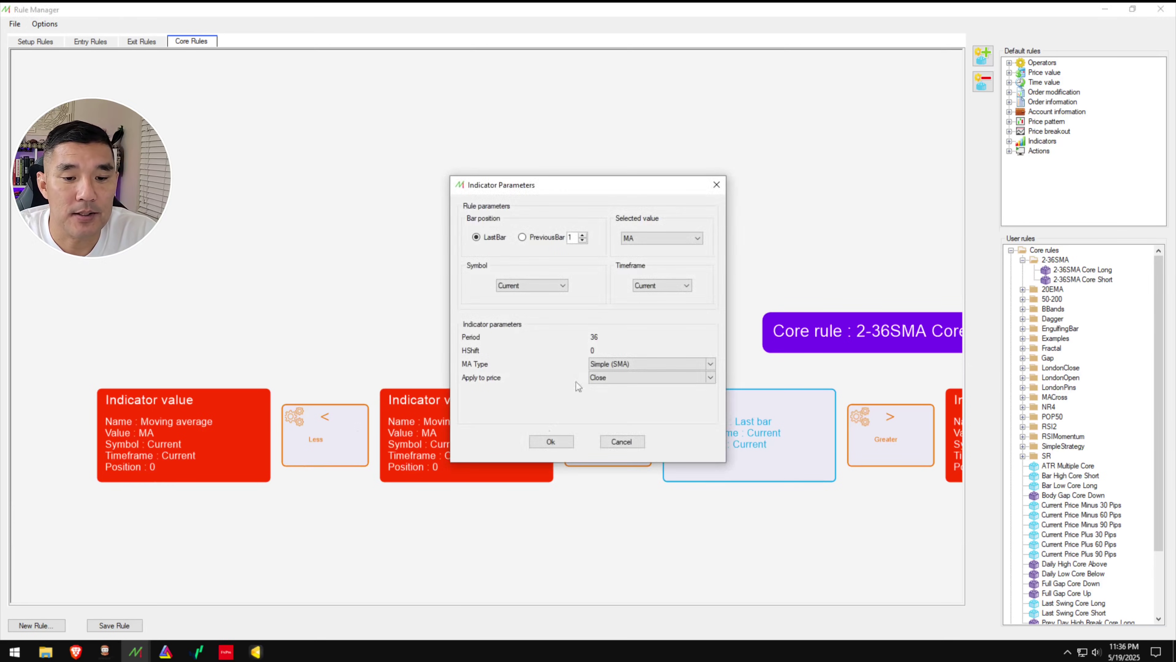
pyautogui.click(550, 442)
# Check the moving average compared with the close further along the Core Short chain.
pyautogui.moveTo(651, 326); pyautogui.dragTo(427, 366)
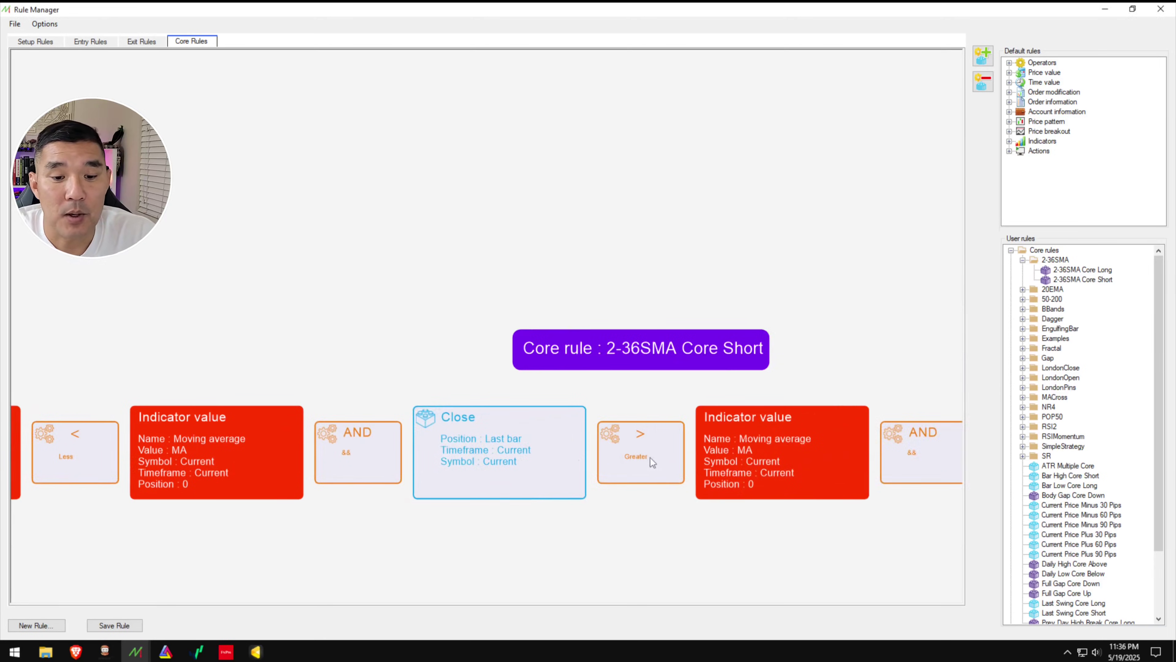
pyautogui.moveTo(820, 338); pyautogui.dragTo(716, 356)
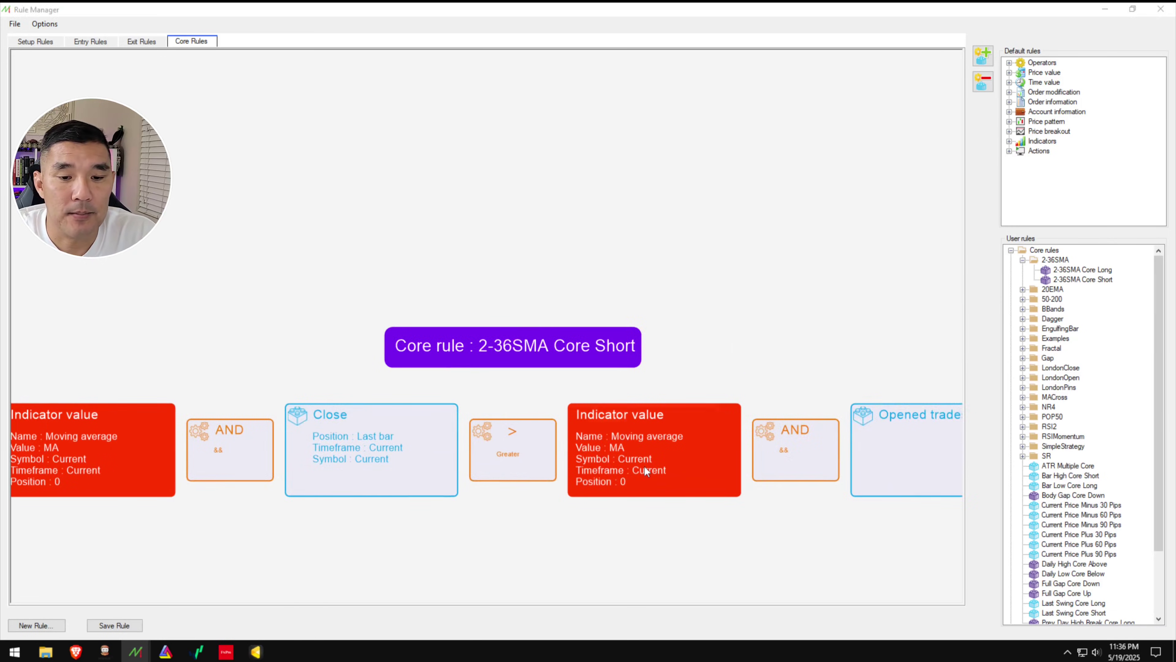
pyautogui.doubleClick(647, 471)
pyautogui.click(551, 441)
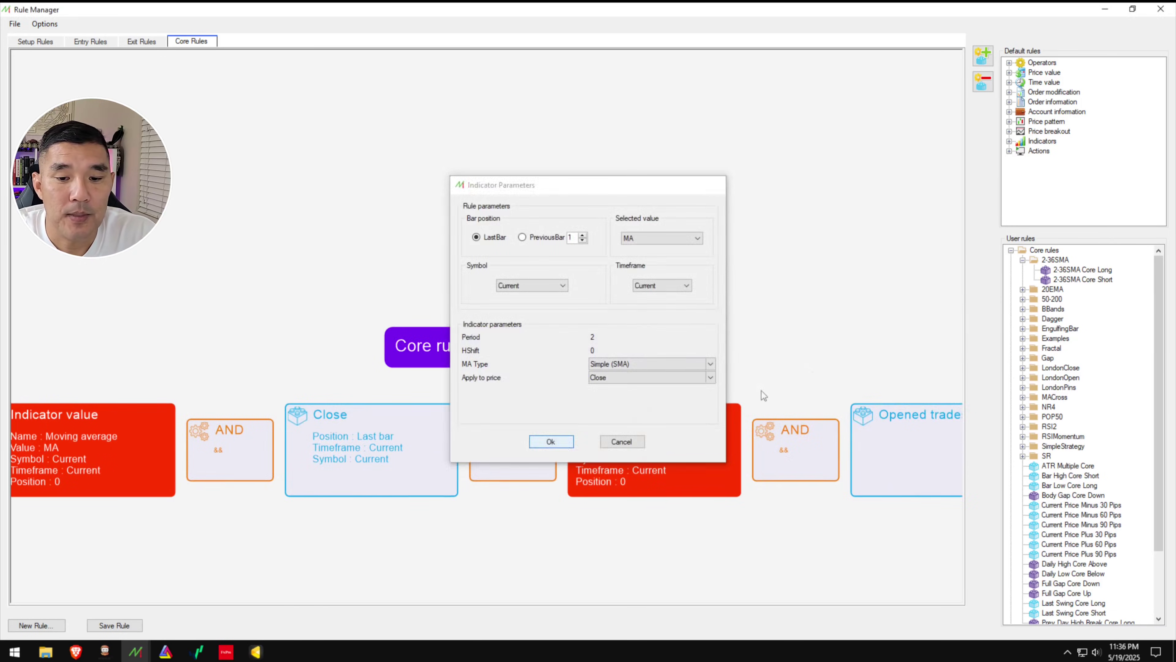
pyautogui.moveTo(769, 370); pyautogui.dragTo(580, 354)
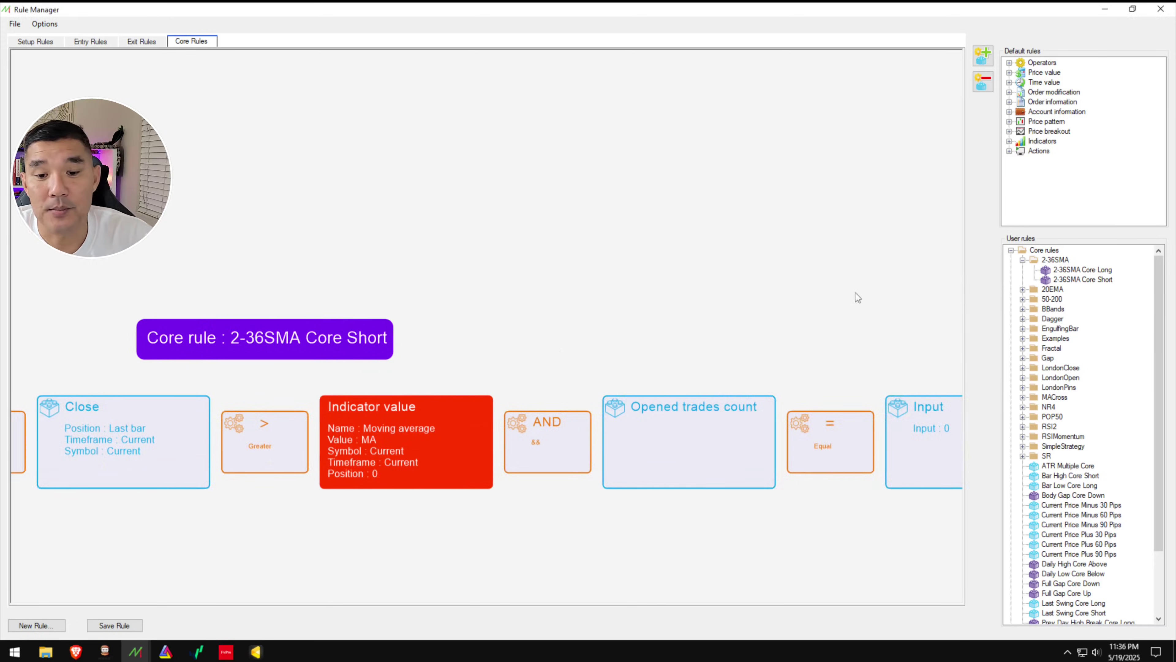
pyautogui.moveTo(808, 326); pyautogui.dragTo(673, 366)
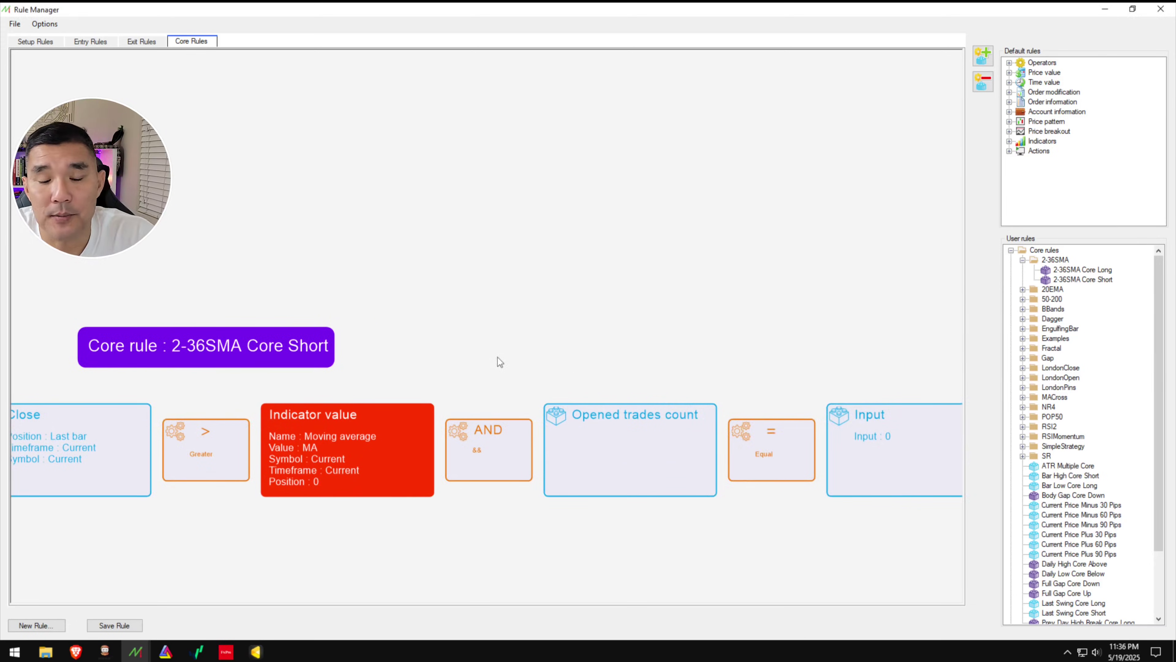
pyautogui.moveTo(304, 329); pyautogui.dragTo(619, 321)
pyautogui.moveTo(341, 336); pyautogui.dragTo(663, 327)
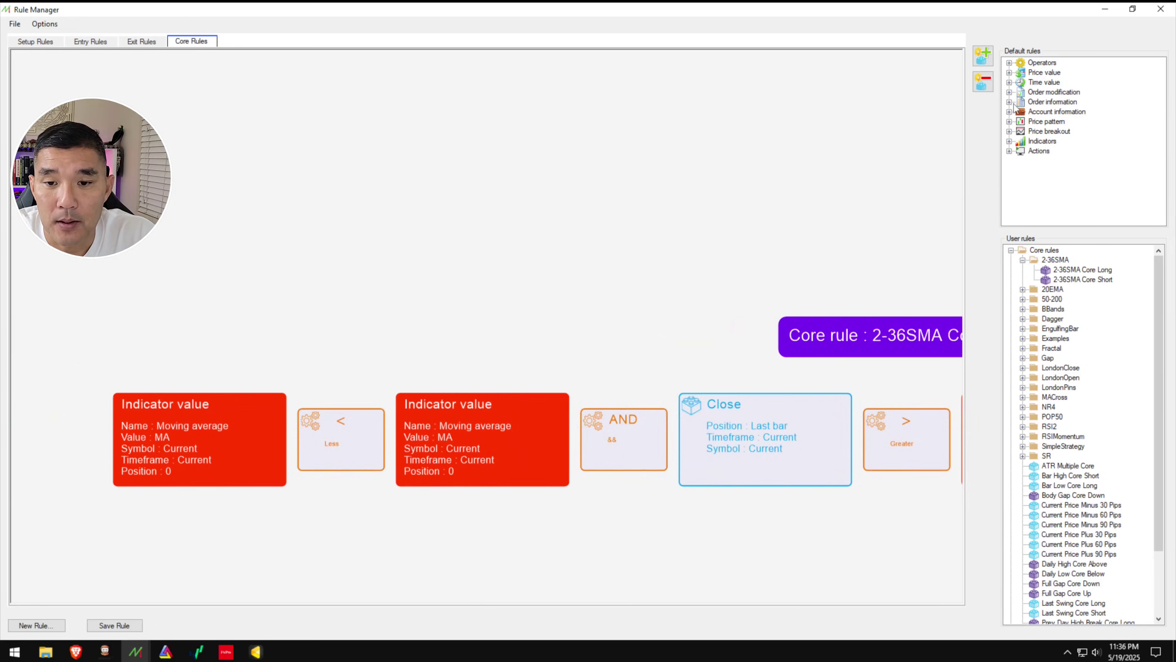
# Add a Moving average block, clear the empty slots, and save the Core Short rule.
pyautogui.click(1010, 141)
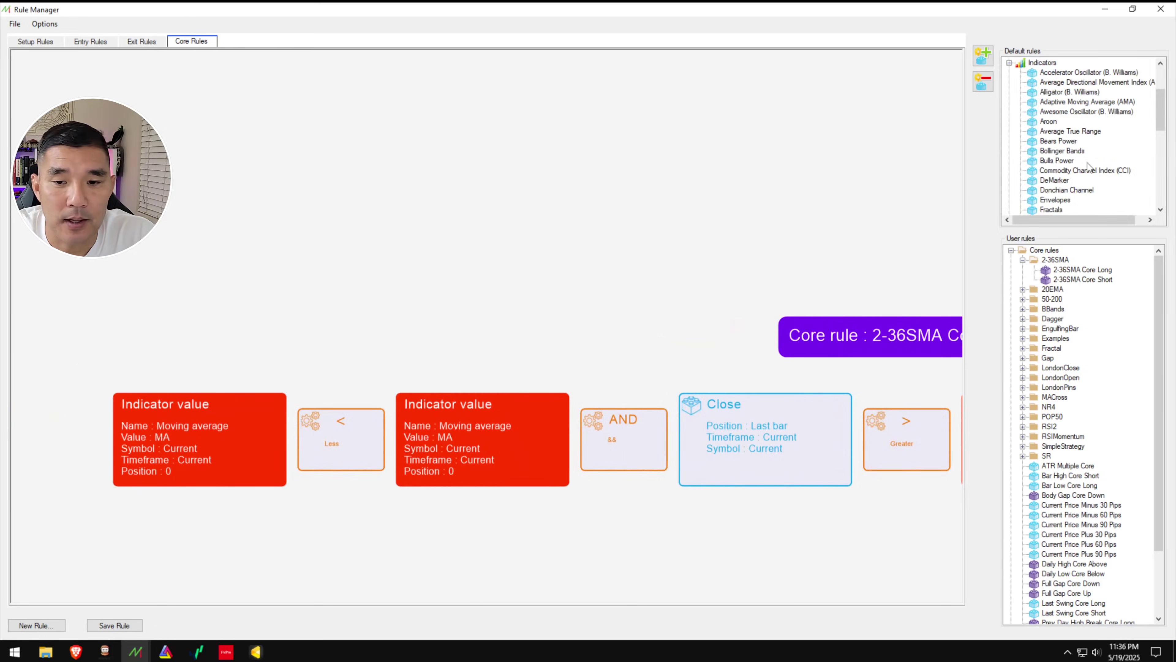
pyautogui.scroll(-4, 1088, 165)
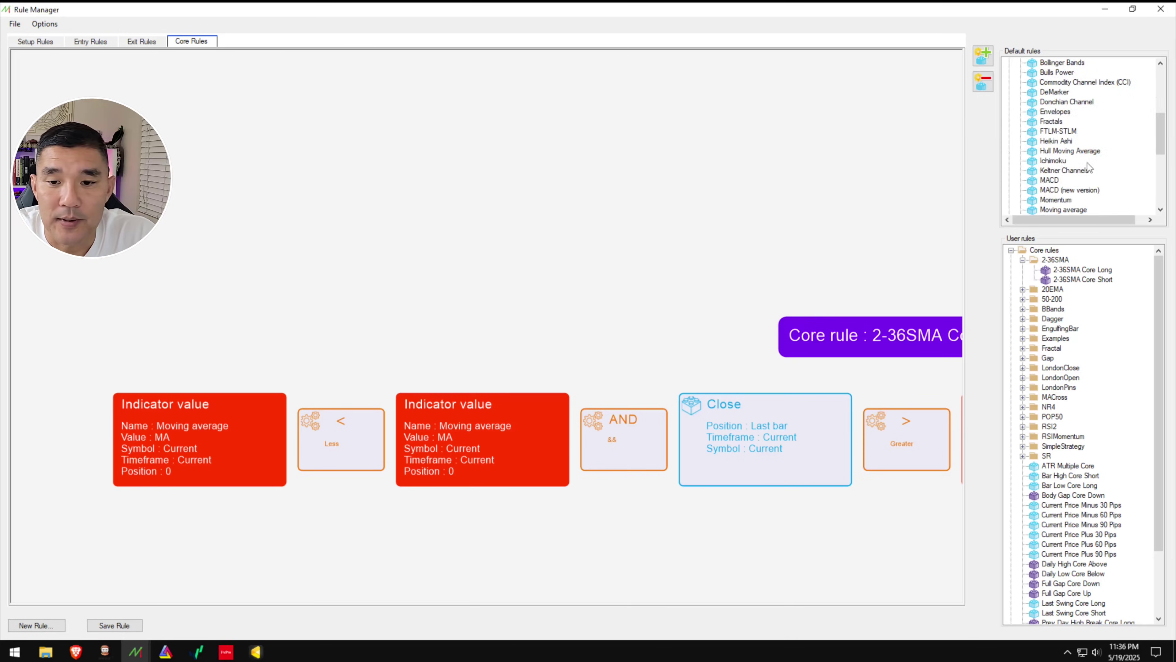
pyautogui.click(1069, 182)
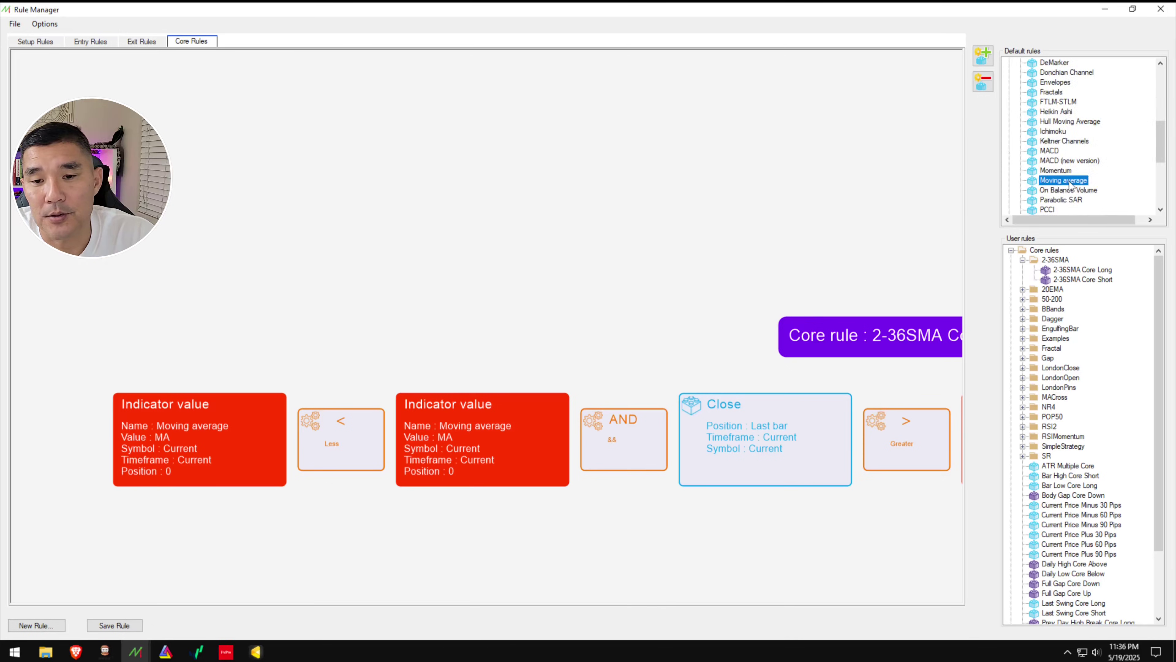
pyautogui.doubleClick(477, 415)
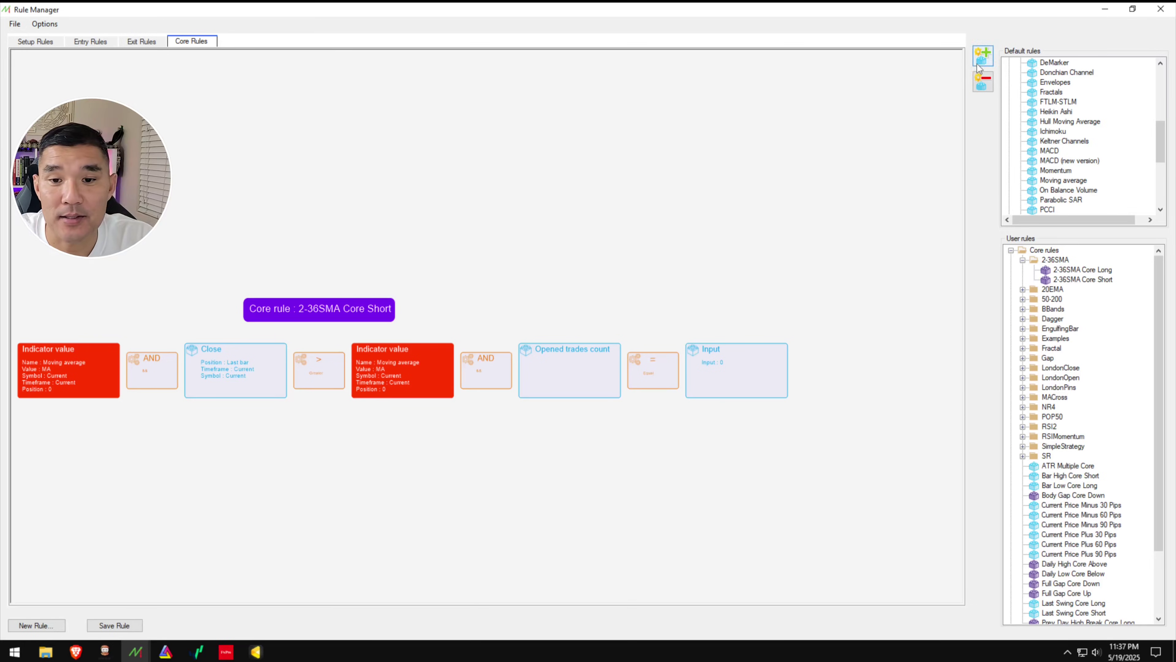
pyautogui.click(982, 56)
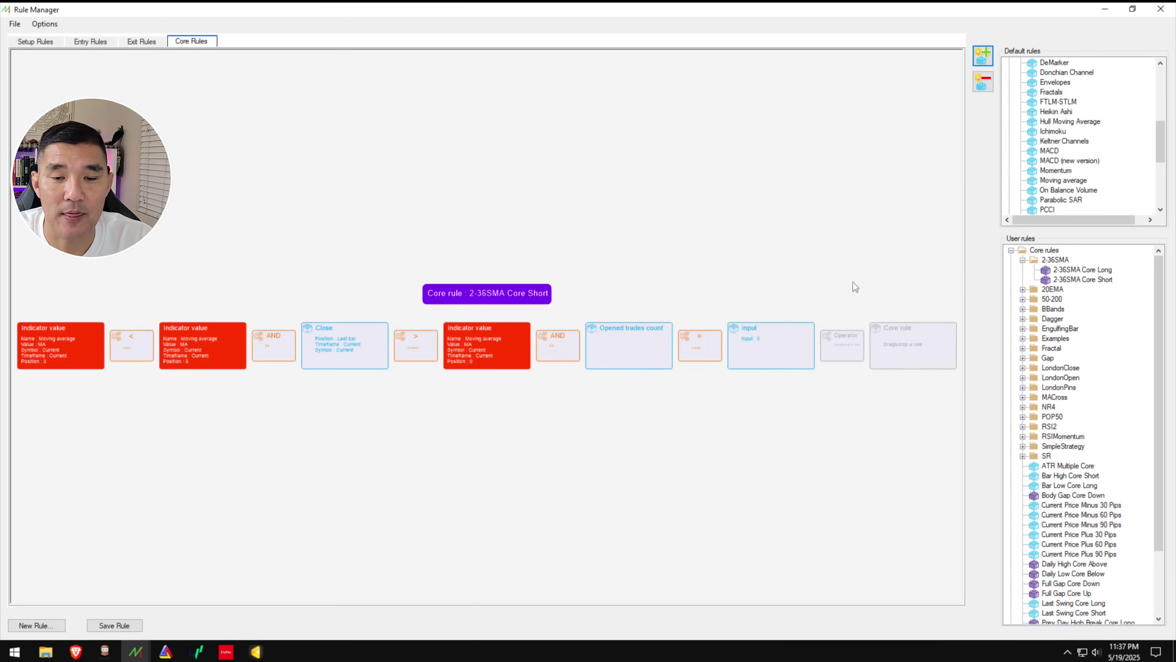
pyautogui.click(983, 83)
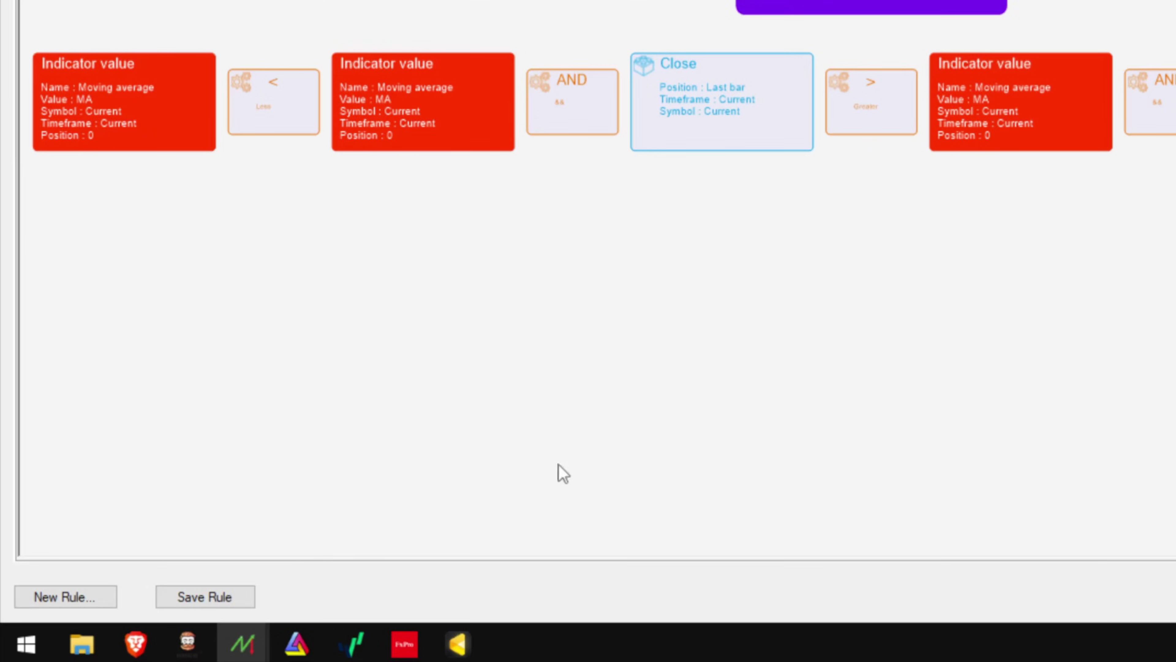
pyautogui.click(242, 598)
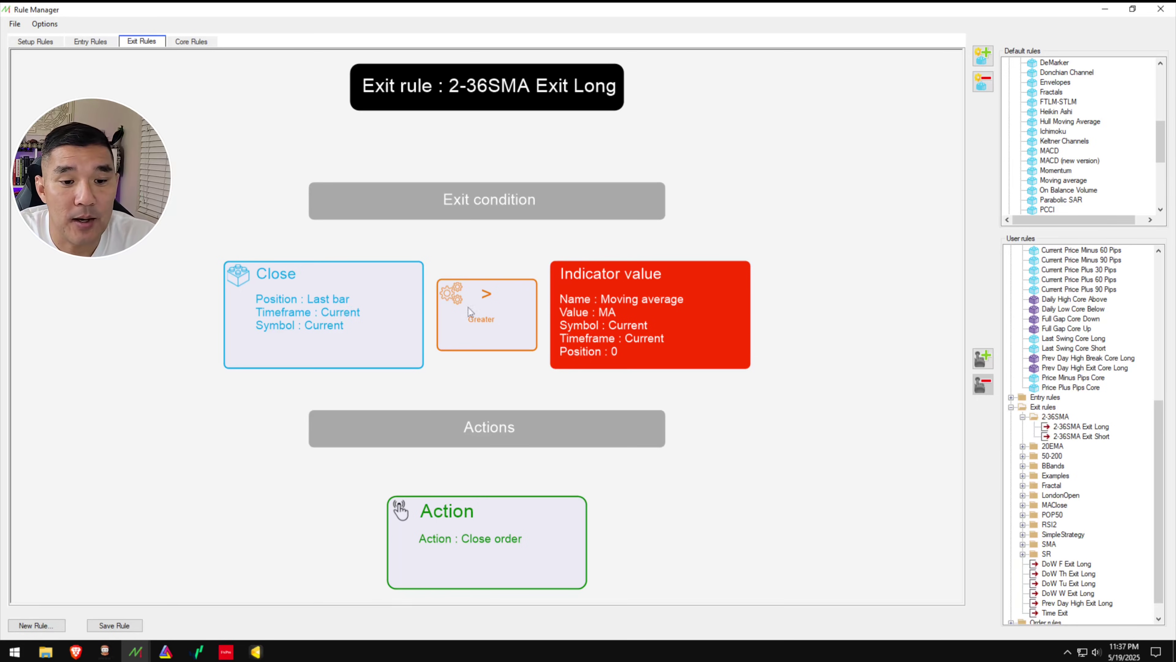
# Check the 2-period SMA settings in the Exit Long and Exit Short rules.
pyautogui.doubleClick(674, 291)
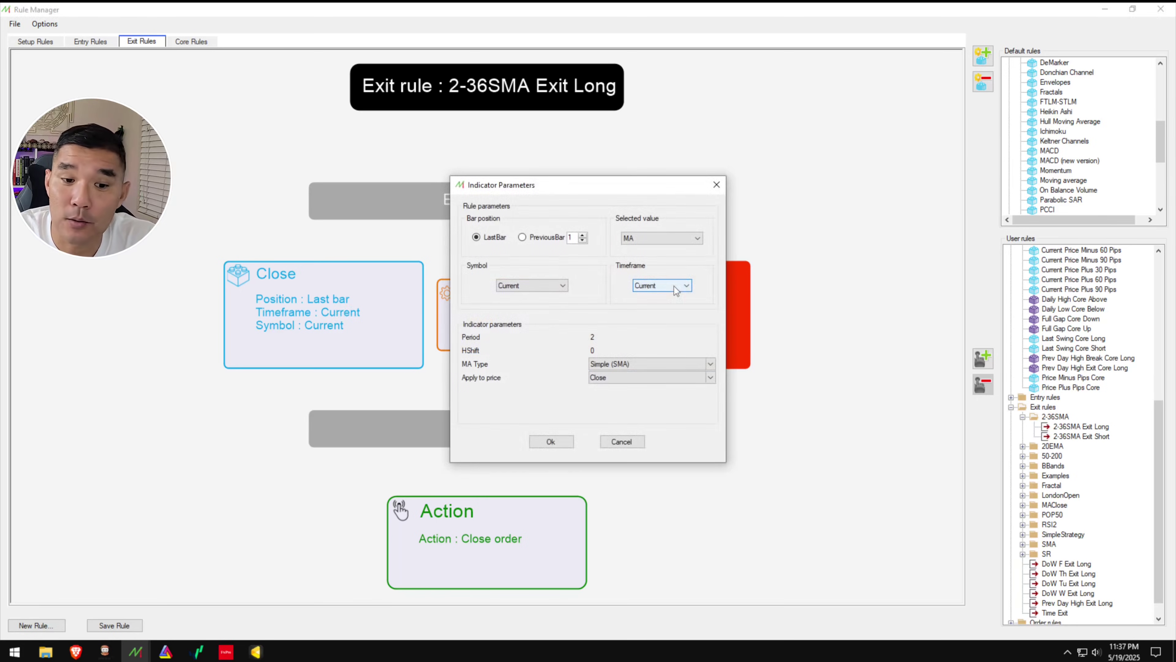
pyautogui.click(569, 446)
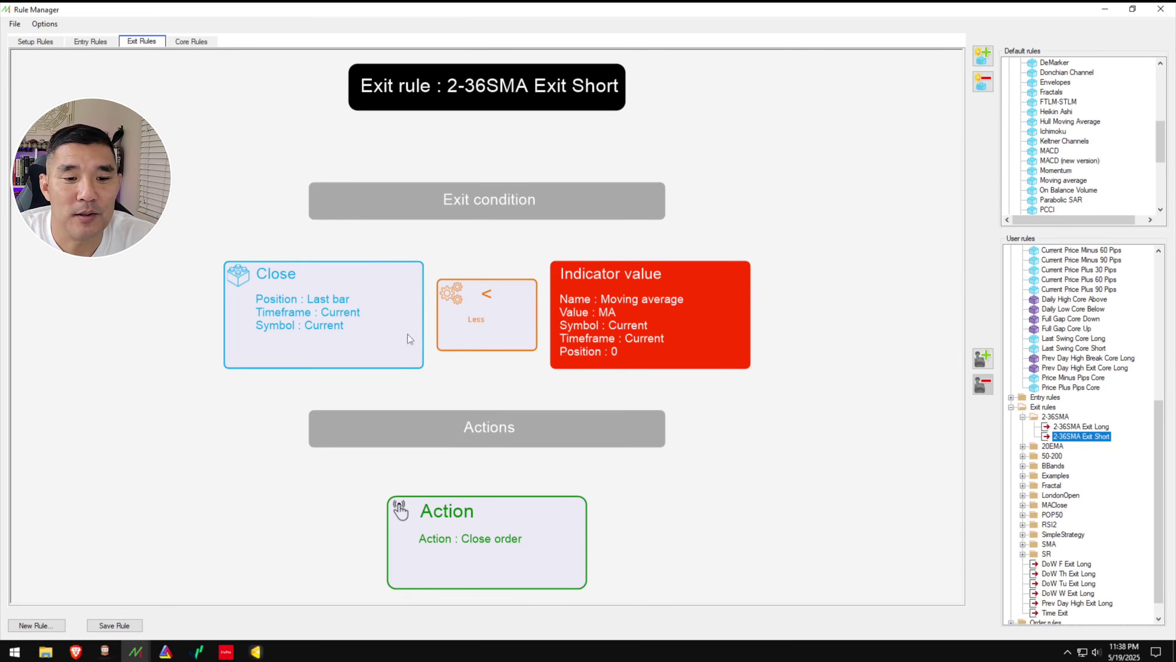
pyautogui.doubleClick(644, 309)
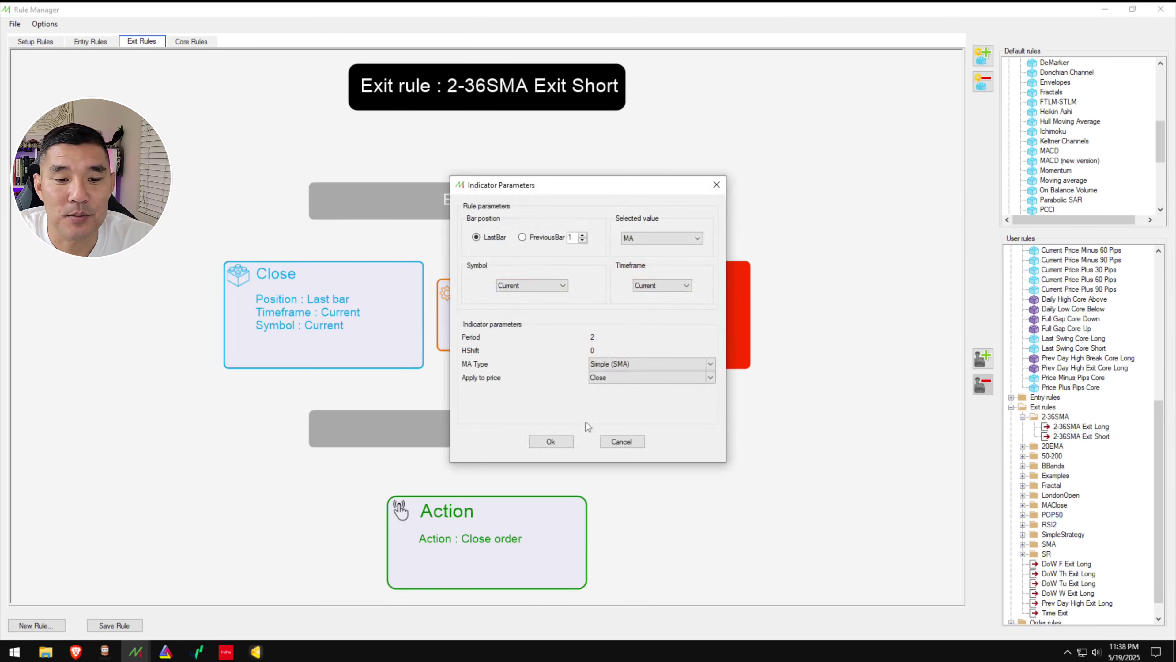
pyautogui.click(551, 442)
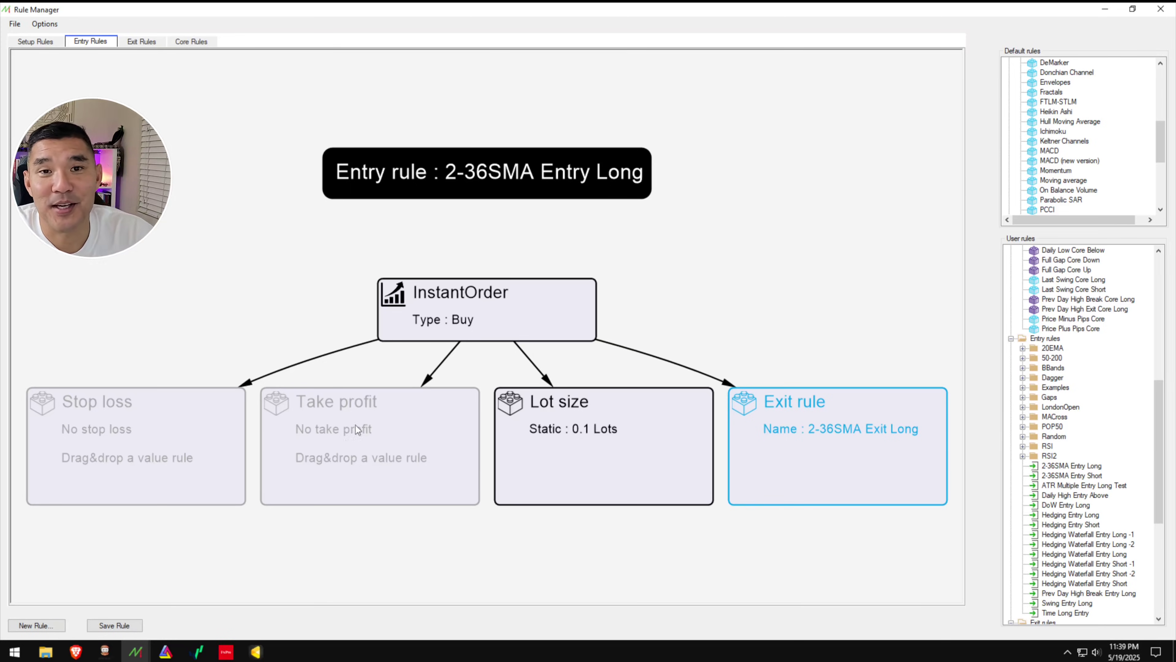
# Confirm the 2-36SMA Entry Long uses a Buy instant order, then select the 2-36SMA Setup Long rule.
pyautogui.doubleClick(546, 319)
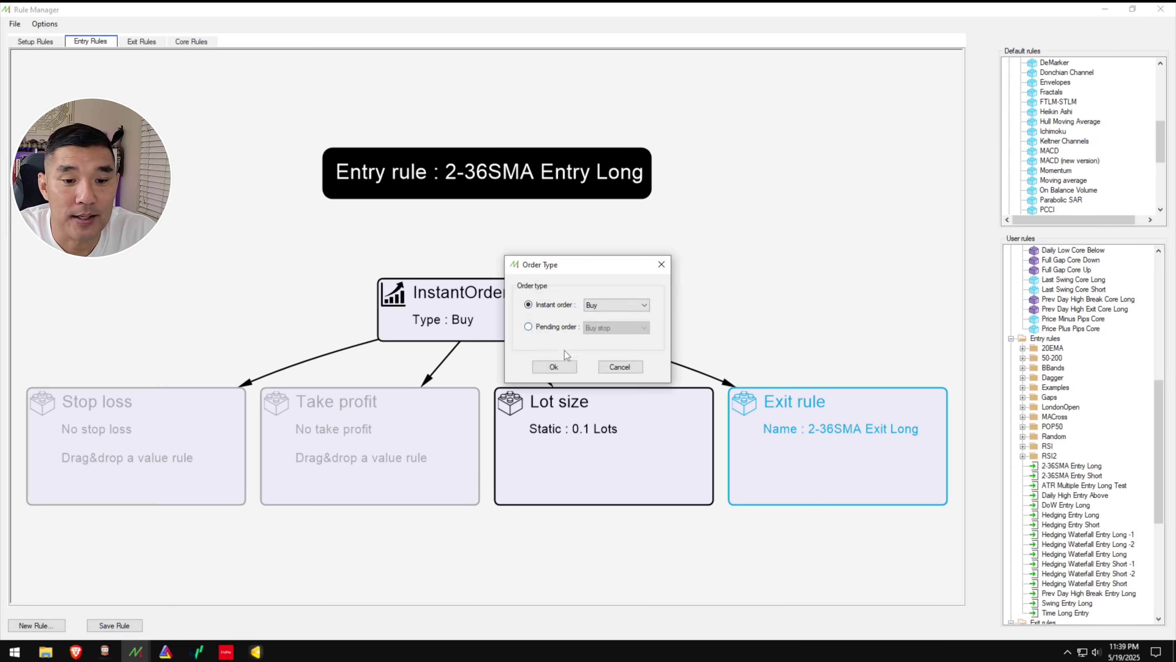
pyautogui.click(570, 369)
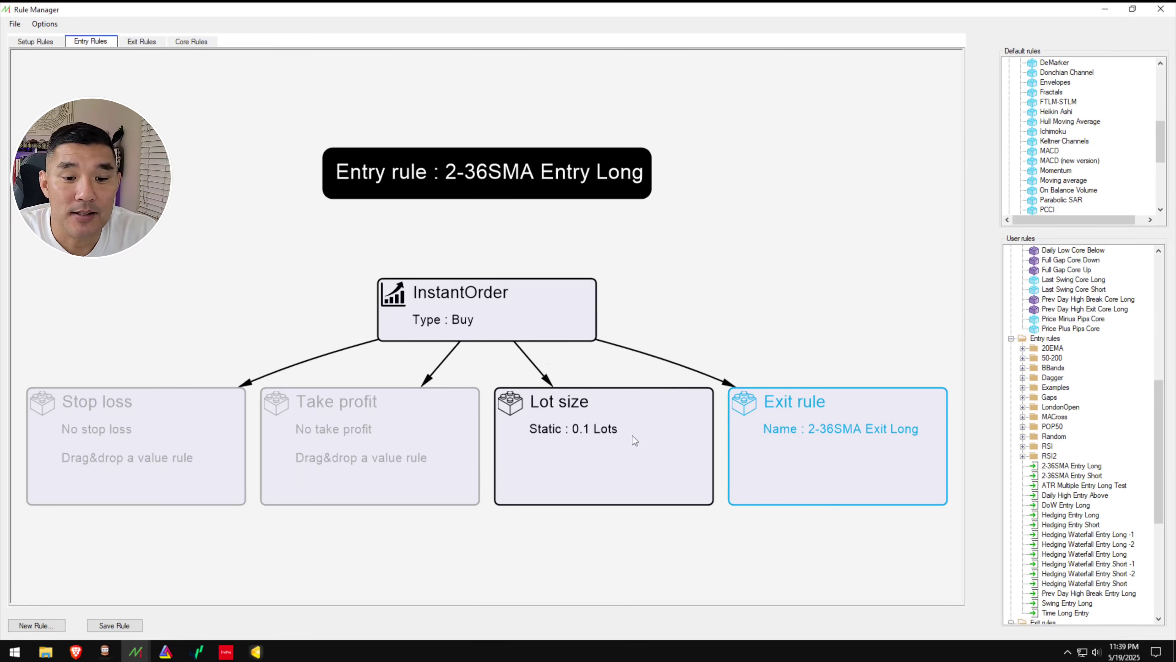
pyautogui.scroll(-8, 1101, 369)
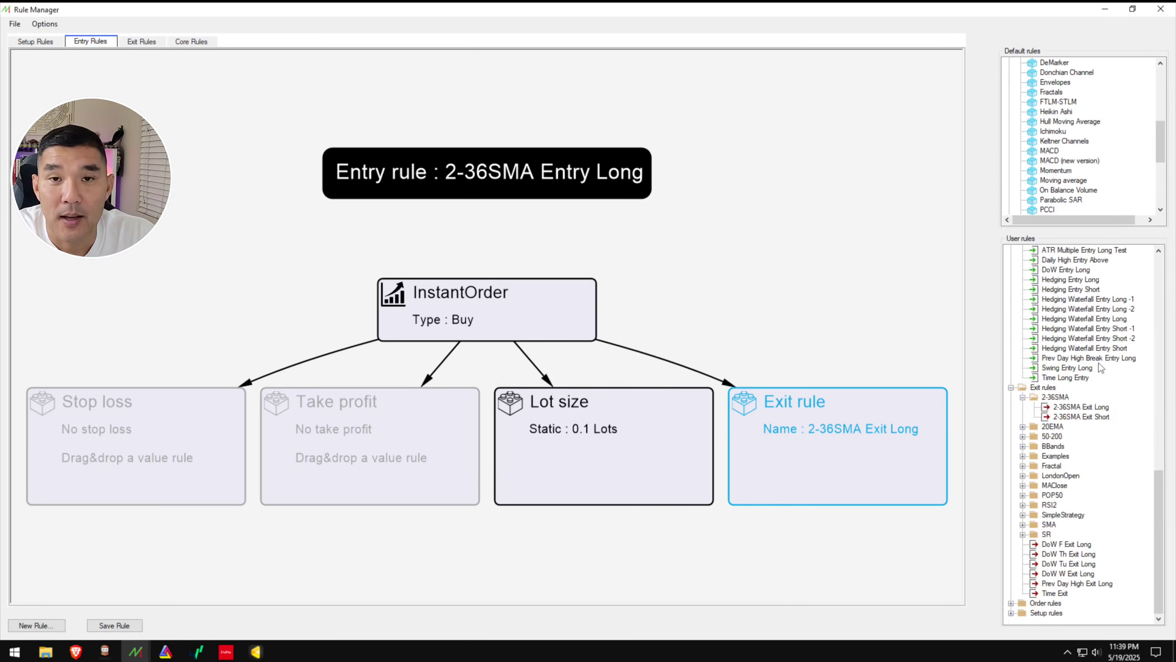
pyautogui.click(1085, 407)
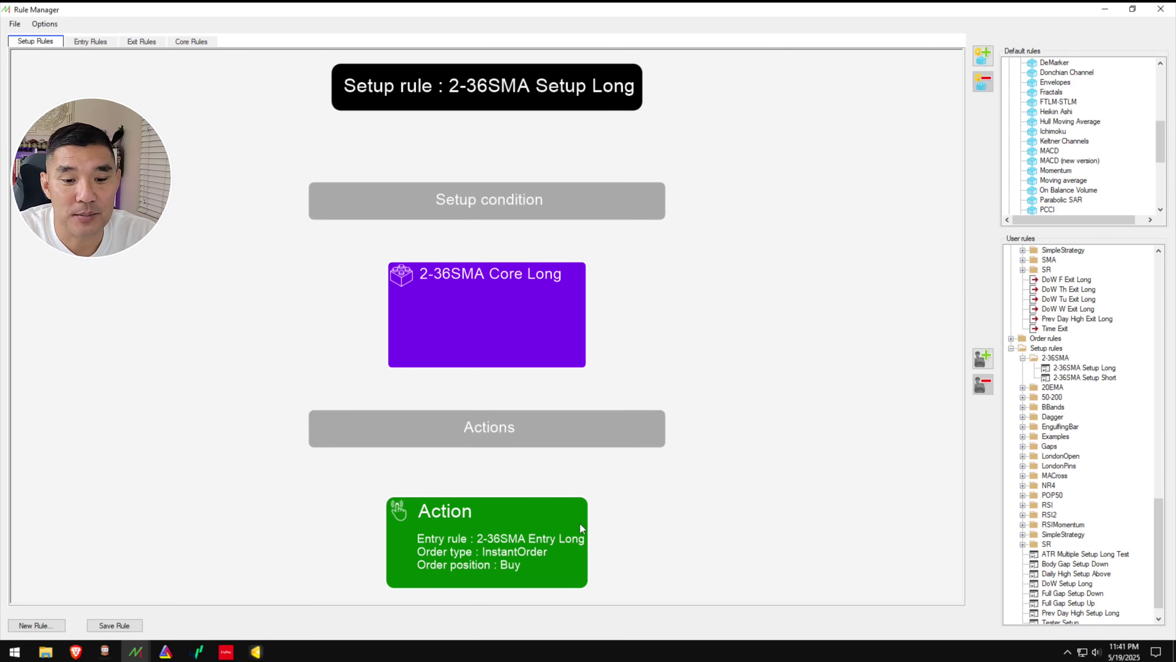
# Select the 2-36SMA Setup Short rule to review it.
pyautogui.click(1111, 380)
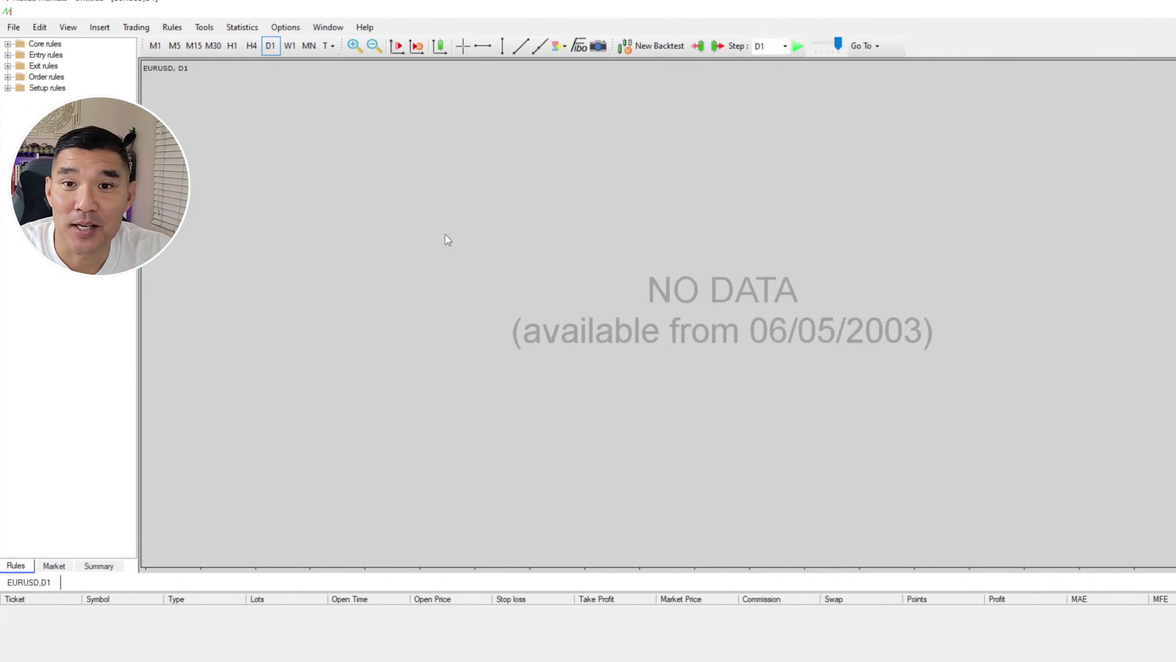
# Pick an entry from the chart's right-click options menu.
pyautogui.rightClick(390, 207)
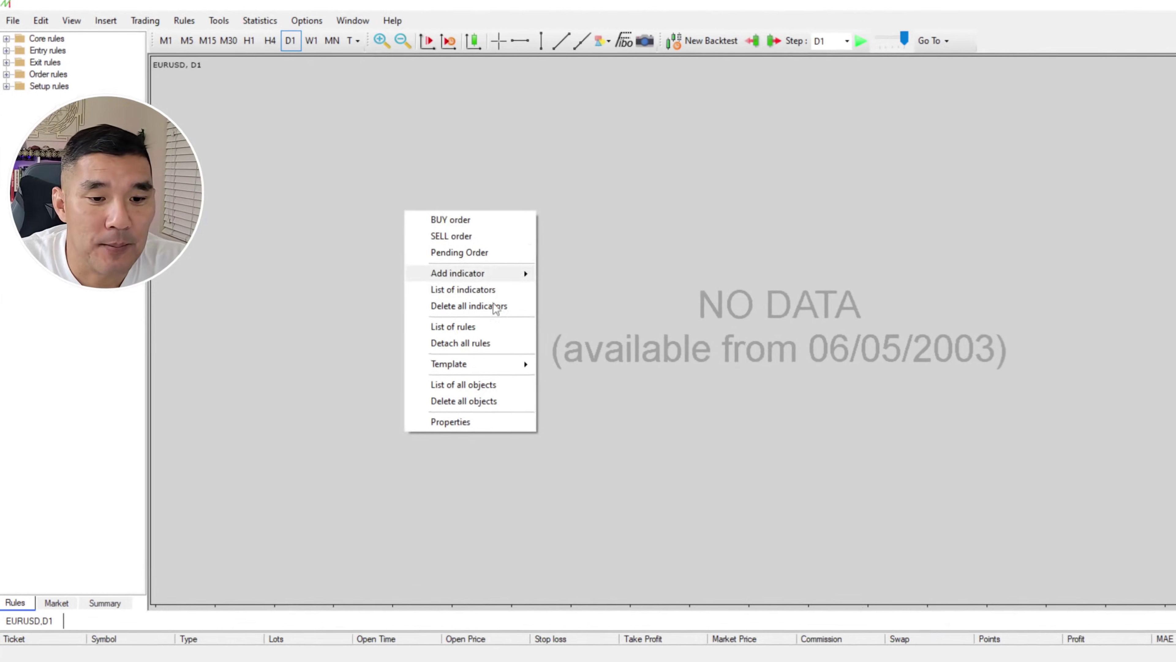
pyautogui.moveTo(523, 378)
pyautogui.click(627, 419)
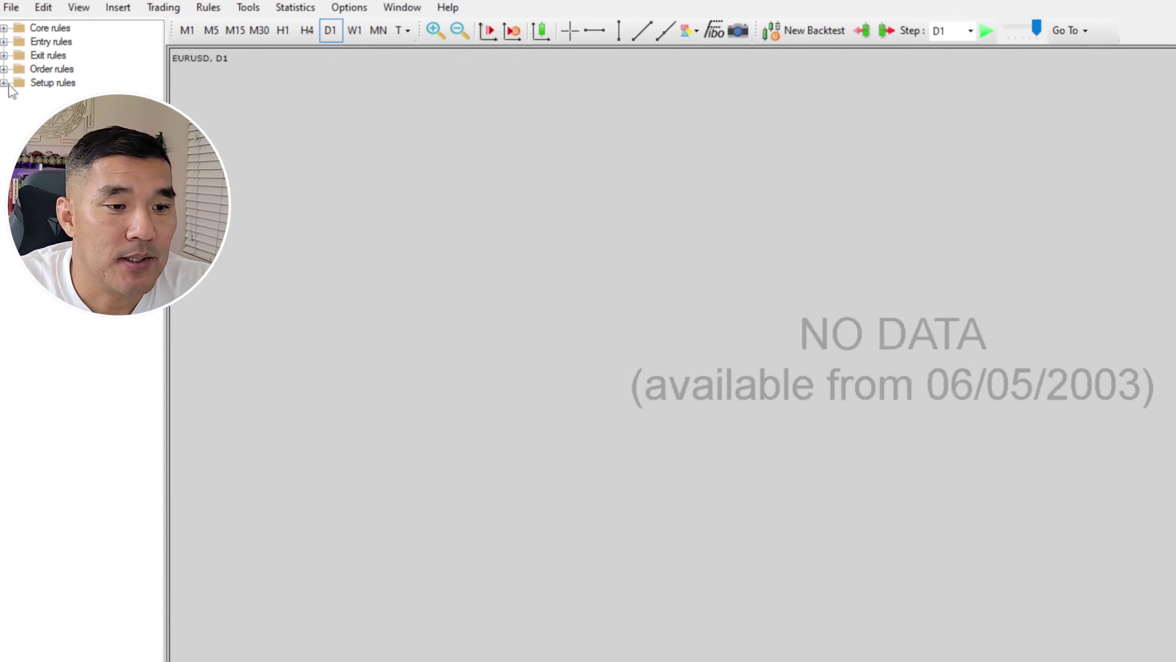
# Attach the 2-36SMA setup rule to the EURUSD D1 chart and start automatic replay.
pyautogui.doubleClick(42, 84)
pyautogui.doubleClick(66, 95)
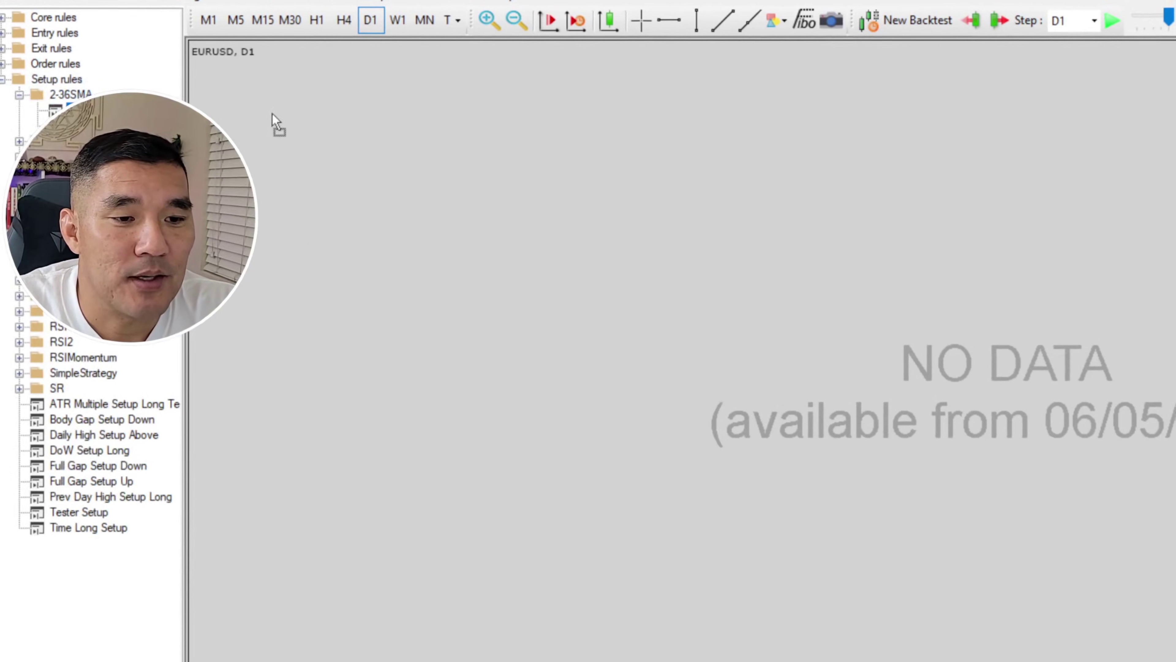
pyautogui.click(69, 109)
pyautogui.doubleClick(70, 109)
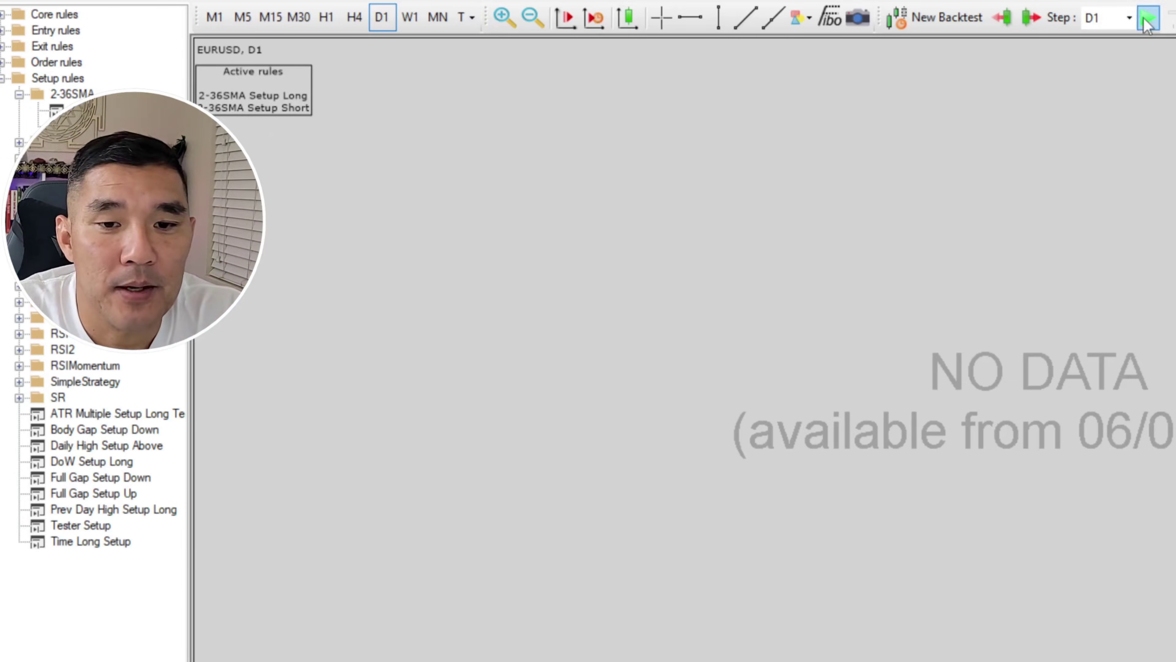
pyautogui.click(1147, 20)
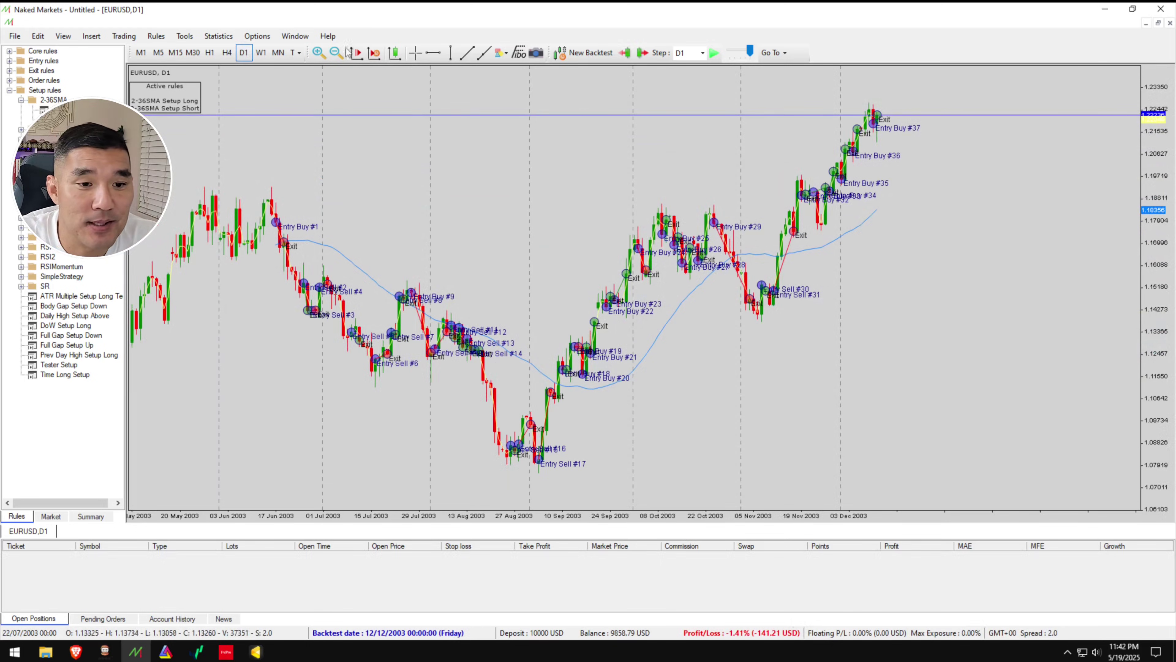
# Zoom in twice to inspect mid-2003 trades, then replay the backtest on to May 2004.
pyautogui.click(319, 52)
pyautogui.click(318, 52)
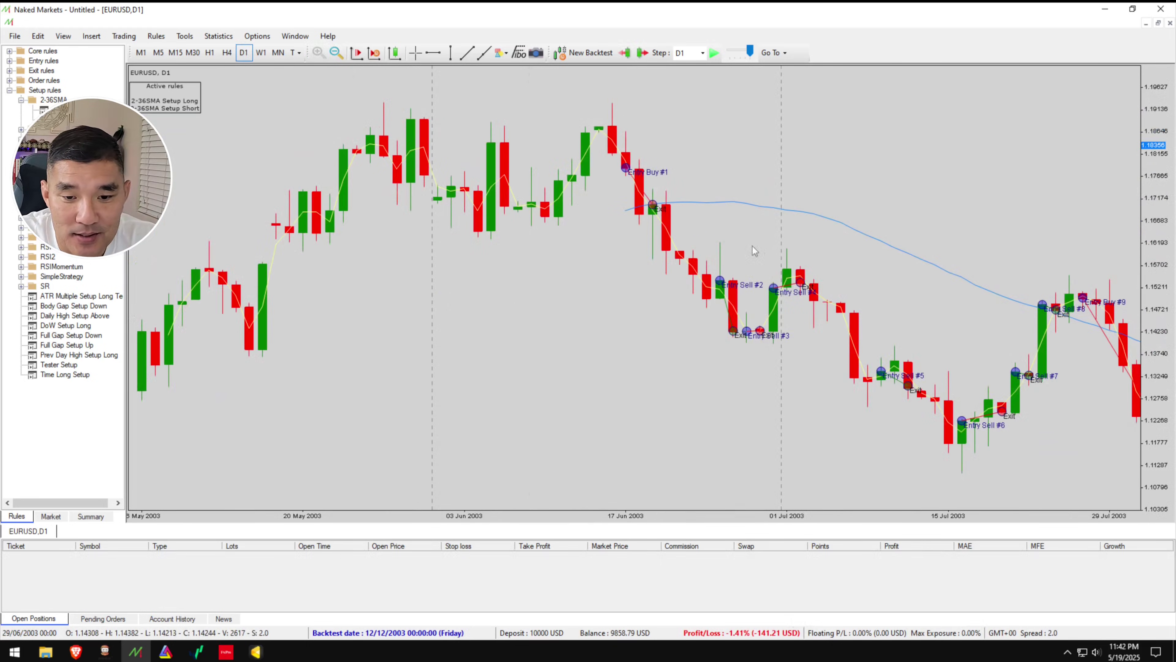
pyautogui.moveTo(755, 251); pyautogui.dragTo(599, 243)
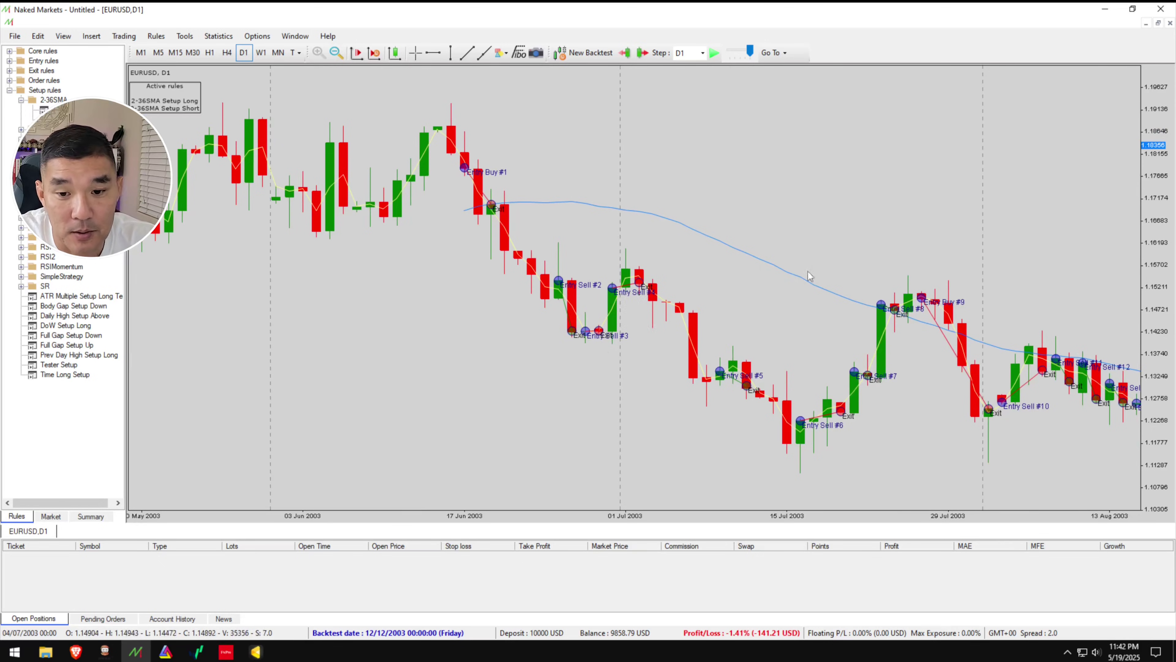
pyautogui.moveTo(971, 214); pyautogui.dragTo(446, 266)
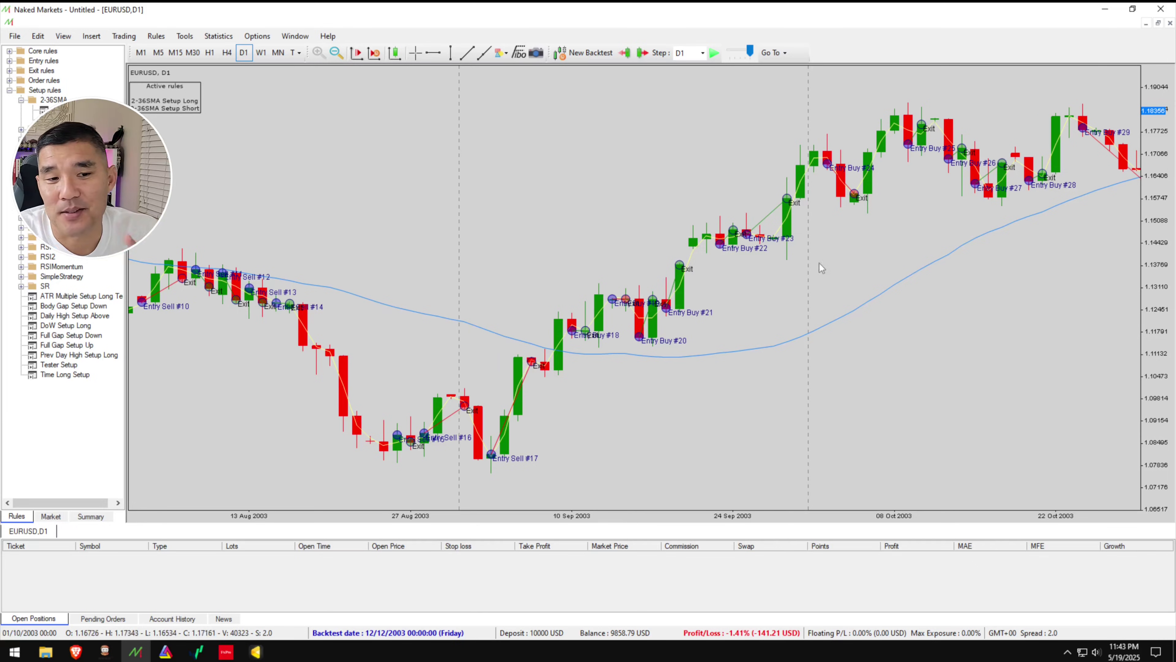
pyautogui.click(715, 53)
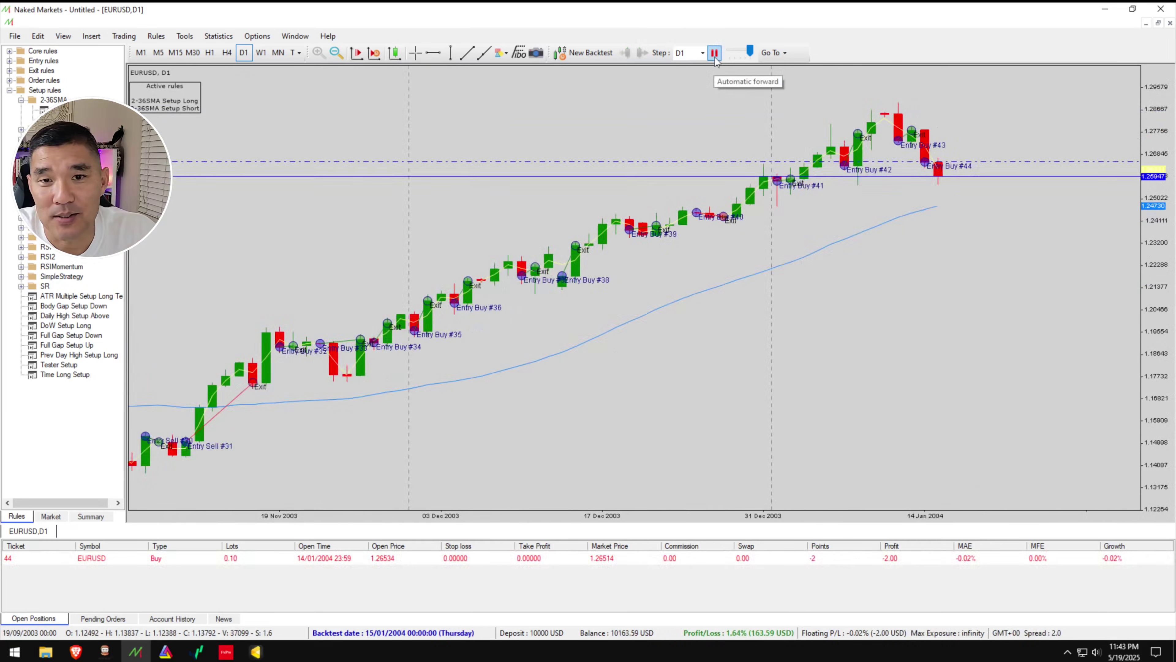
pyautogui.click(714, 53)
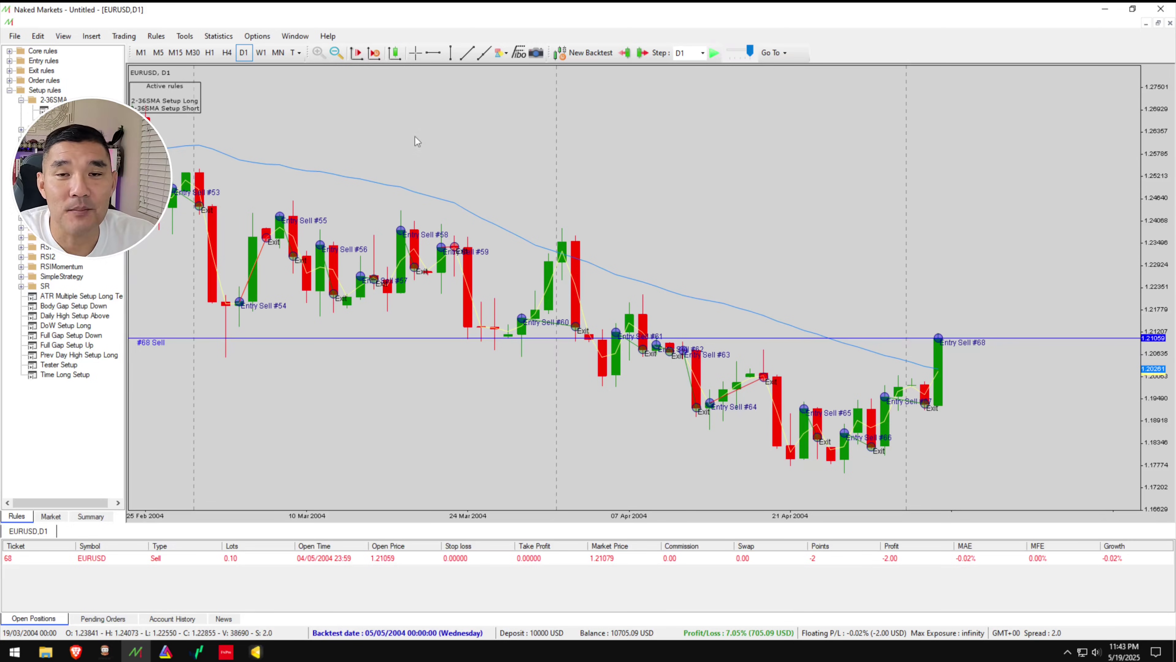
# Start a Fast Backtest on EURUSD with the D1 timeframe selected.
pyautogui.click(187, 35)
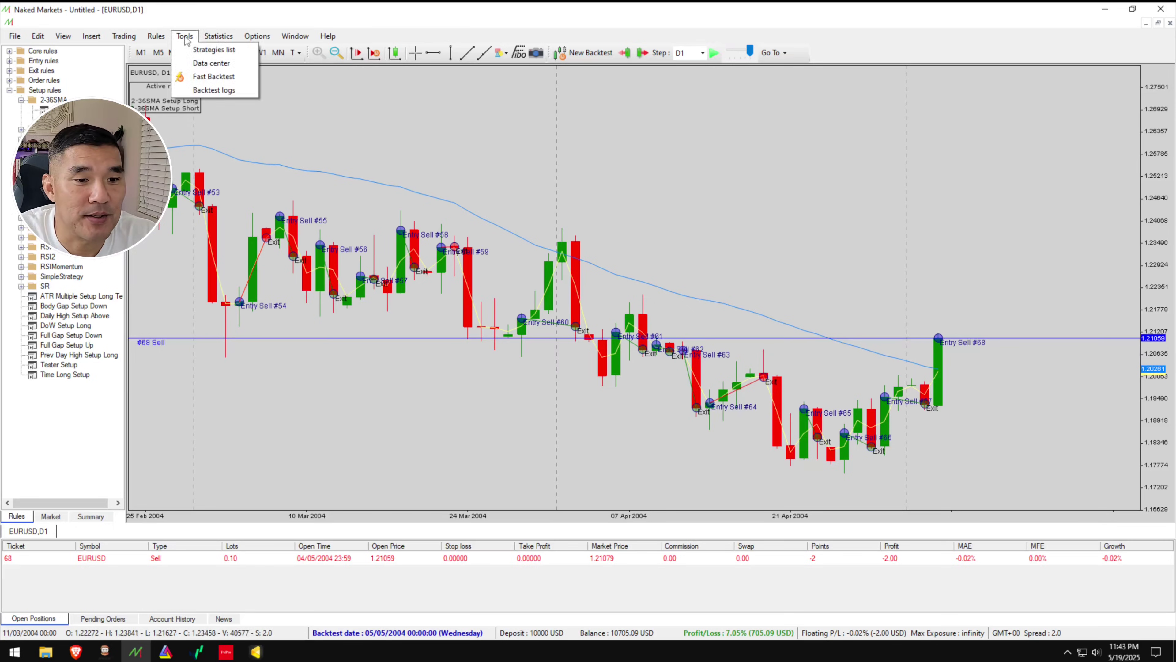
pyautogui.click(217, 77)
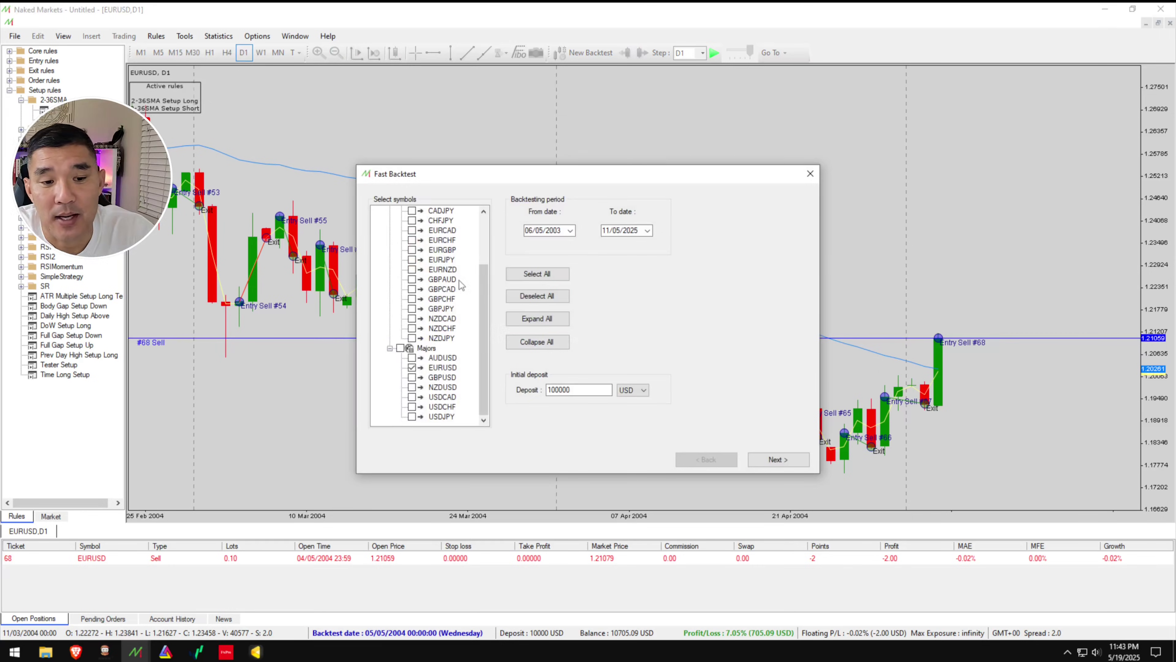
pyautogui.scroll(3, 443, 274)
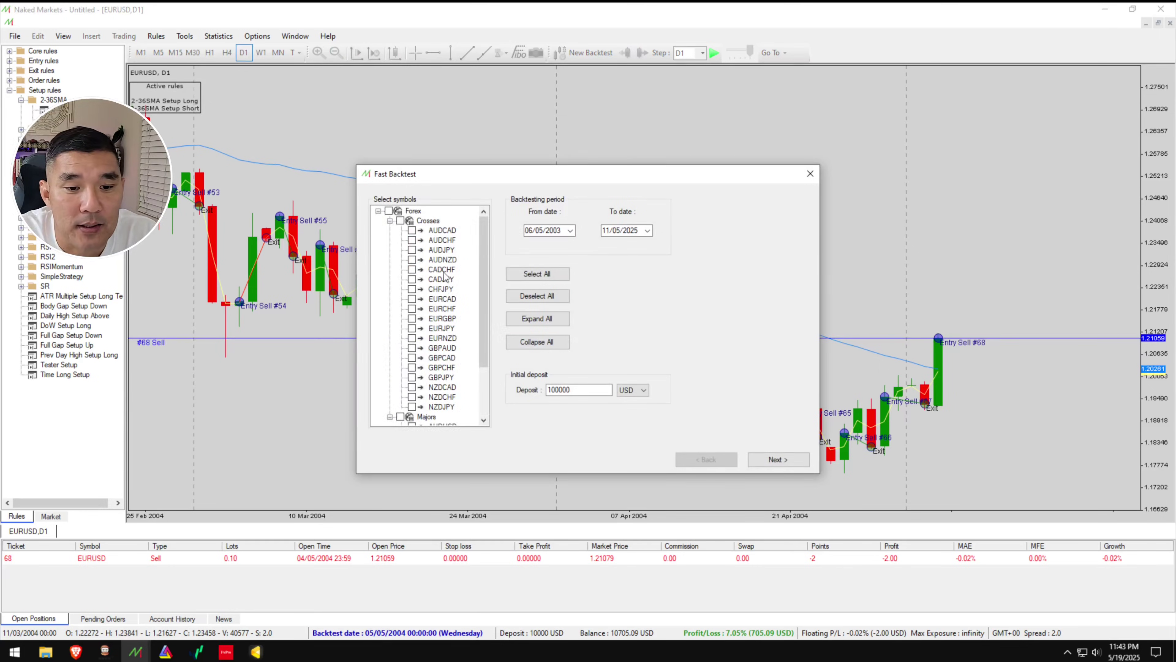
pyautogui.scroll(-3, 434, 252)
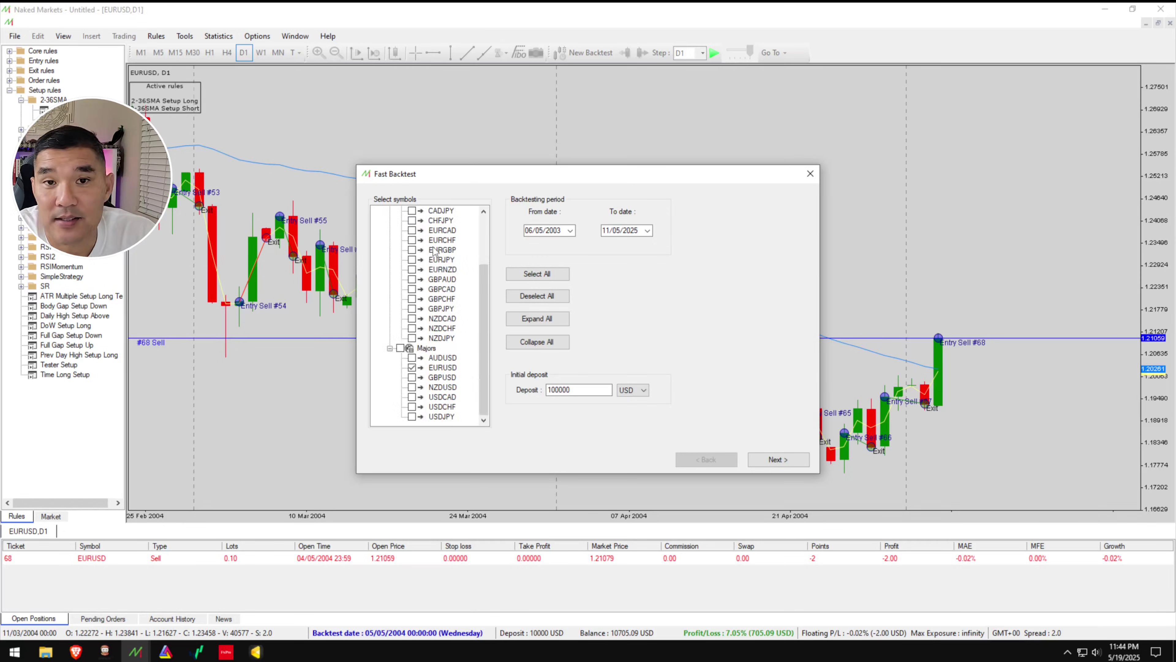
pyautogui.click(784, 459)
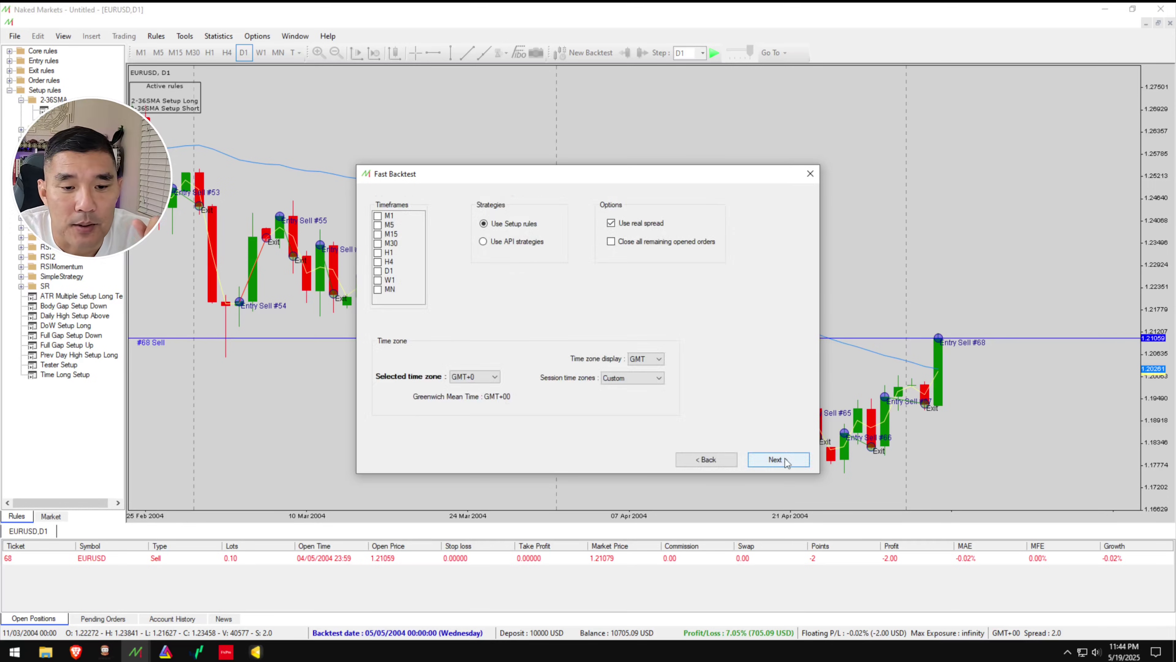
pyautogui.click(379, 272)
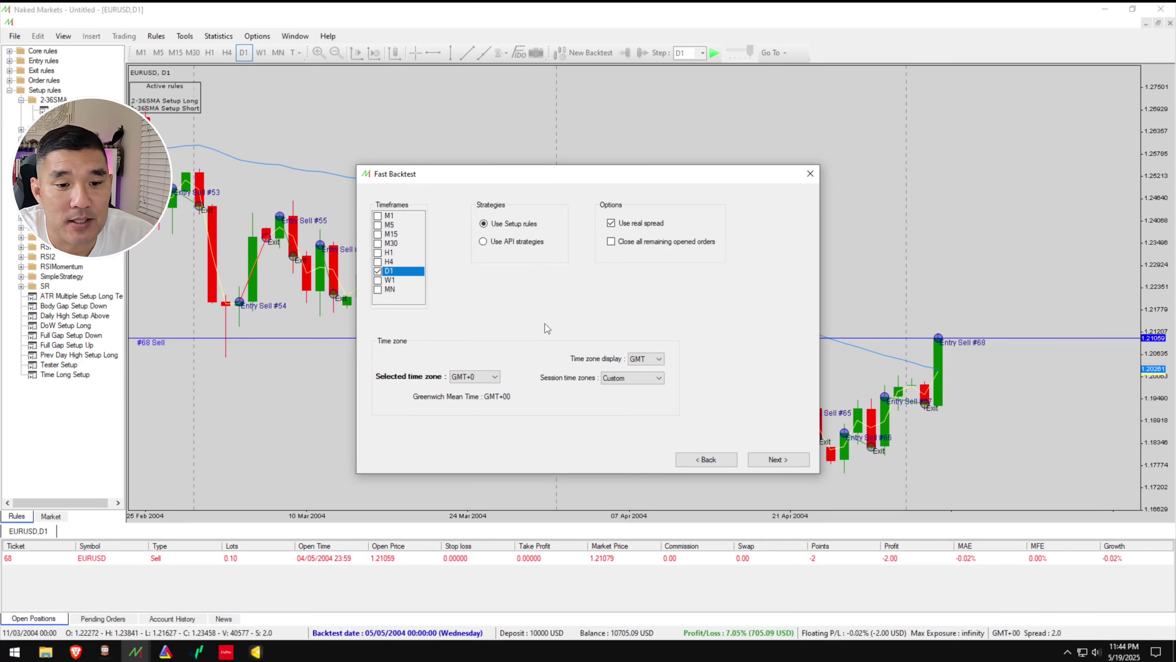
pyautogui.click(778, 459)
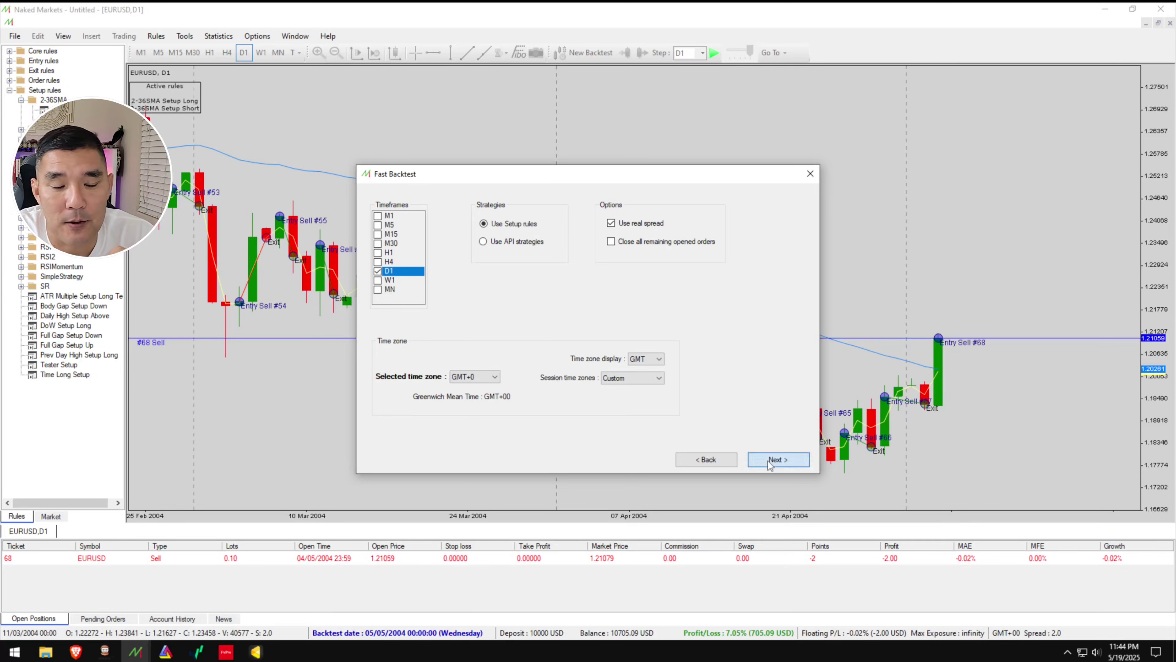
# Include the 2-36SMA Setup Long and Setup Short rules and launch the fast backtest.
pyautogui.click(381, 254)
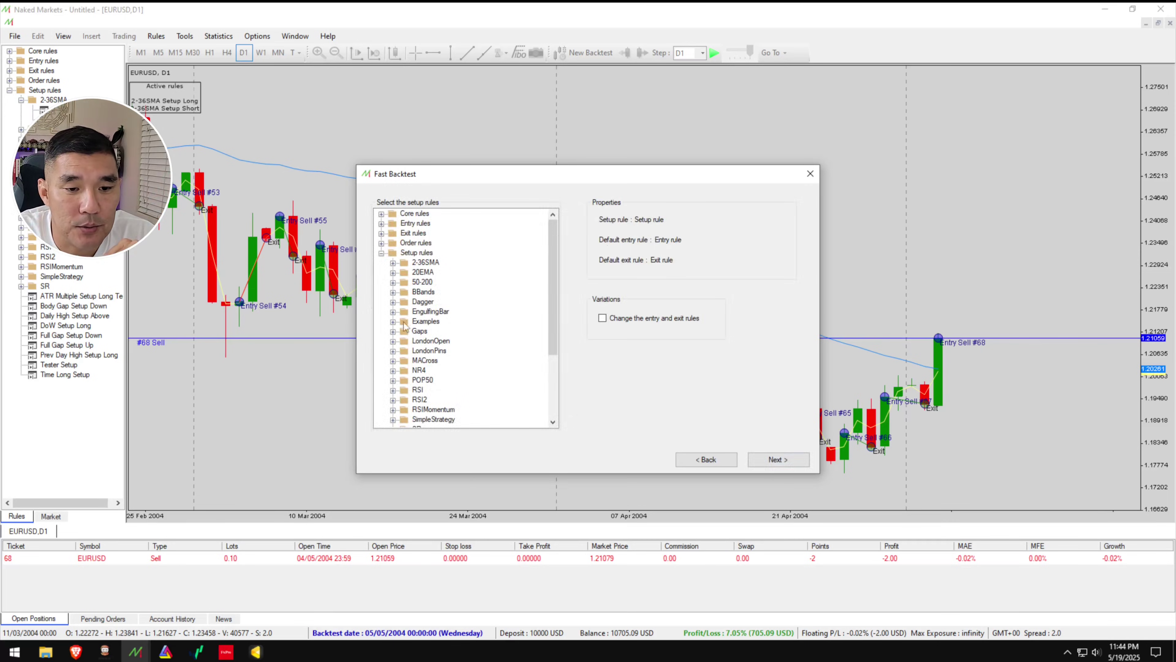
pyautogui.click(393, 262)
pyautogui.click(415, 272)
pyautogui.click(415, 282)
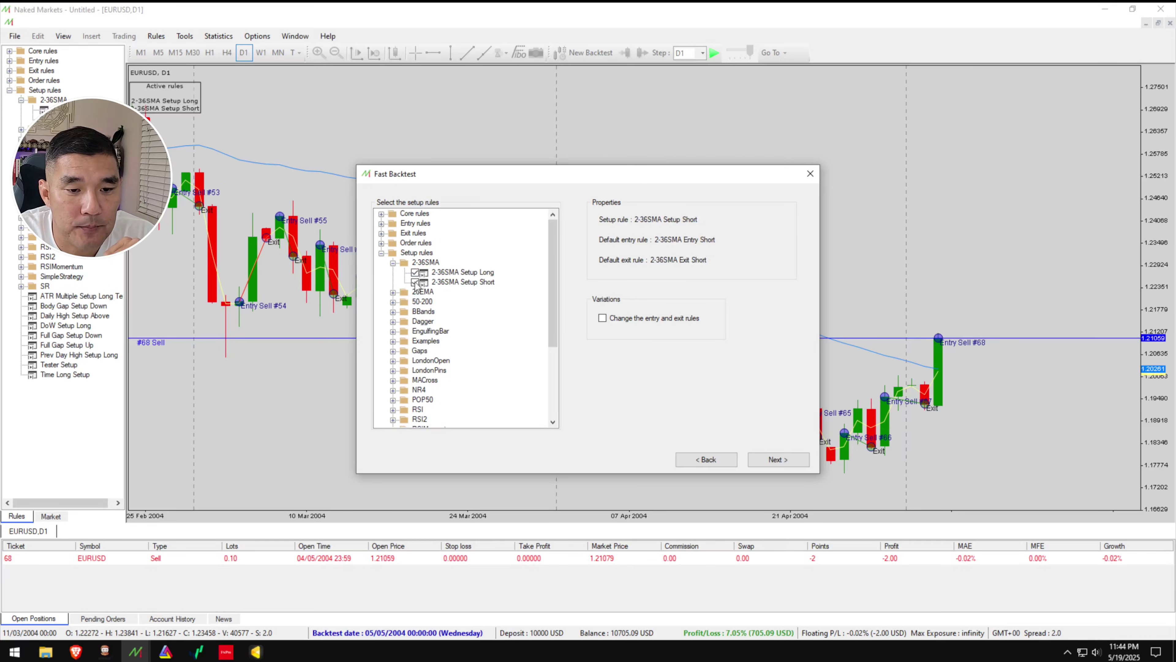
pyautogui.click(780, 460)
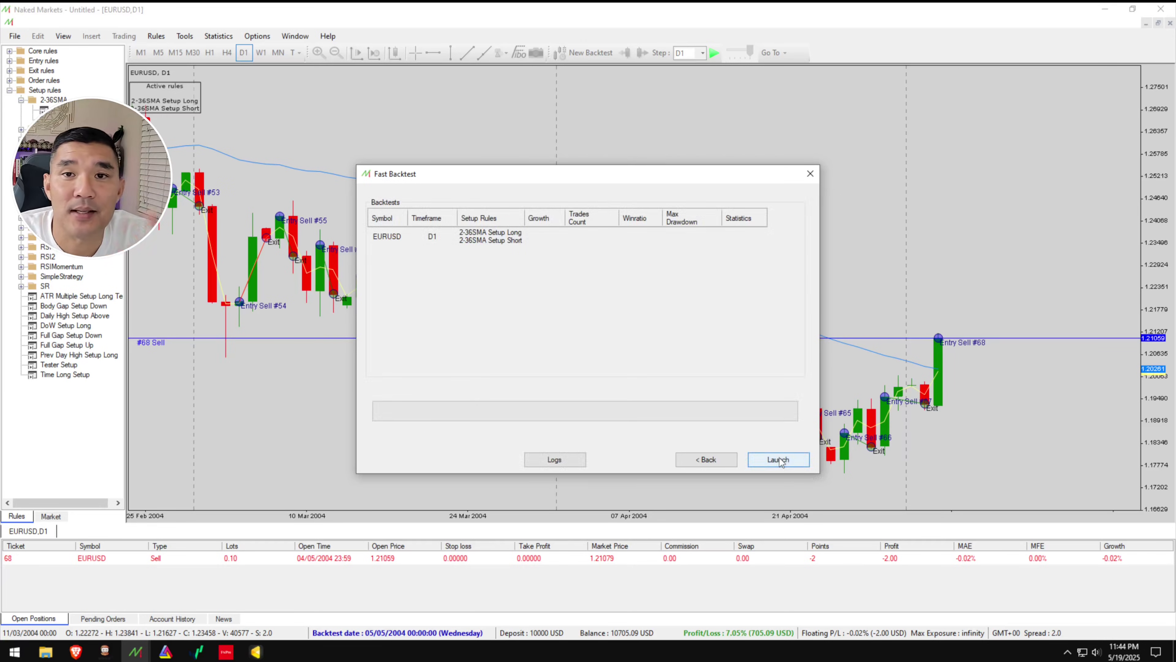
pyautogui.click(779, 457)
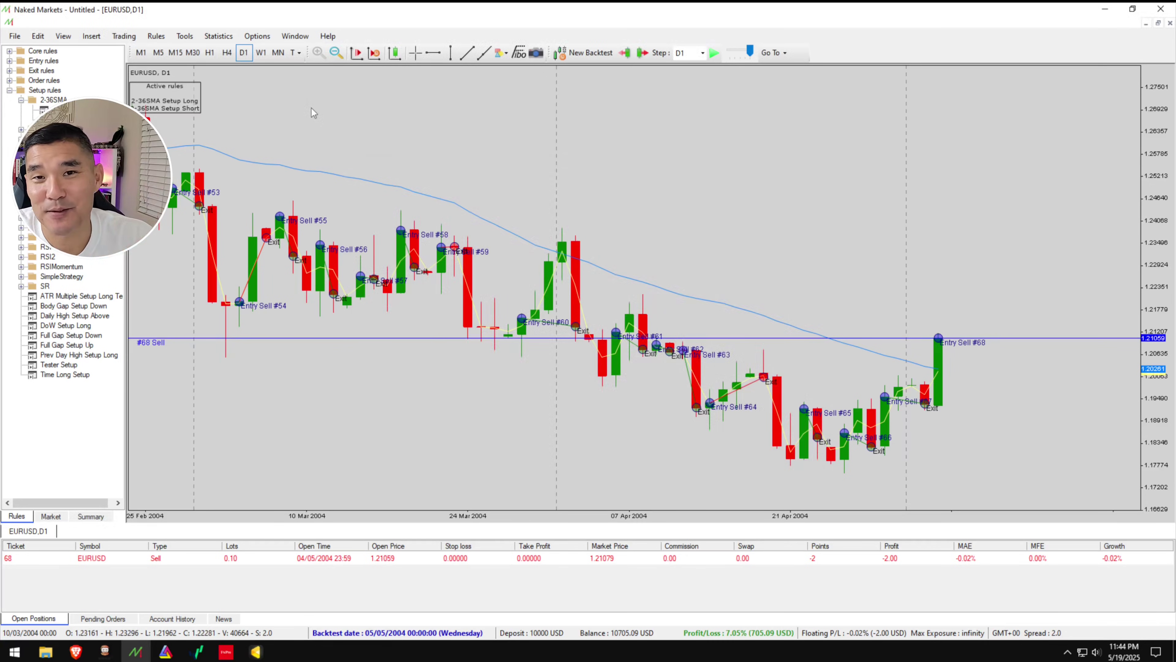
# Open the Stat Center maximised and load the '2-36SMA EURUSD D v1t2' backtest file.
pyautogui.click(218, 37)
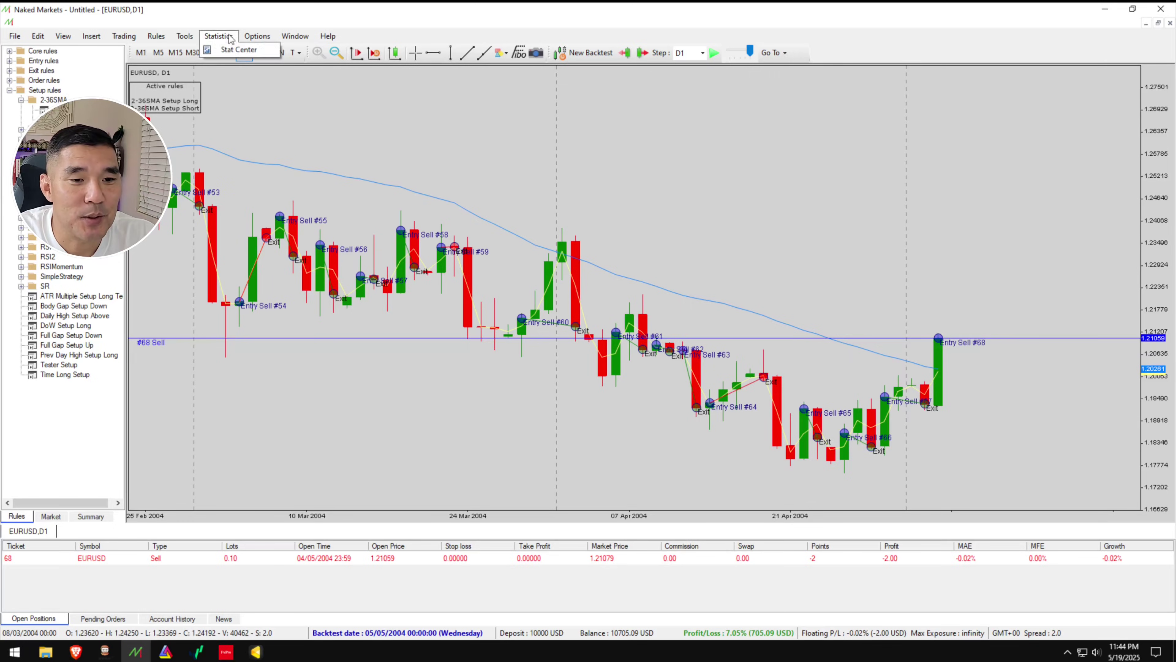
pyautogui.click(241, 50)
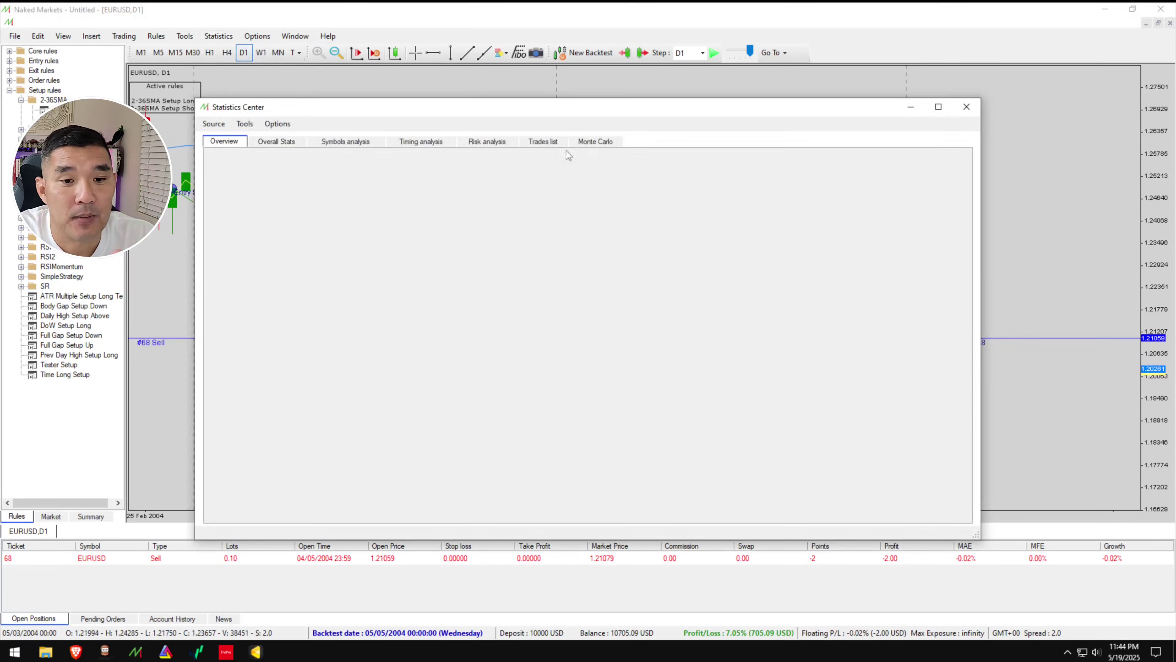
pyautogui.doubleClick(760, 111)
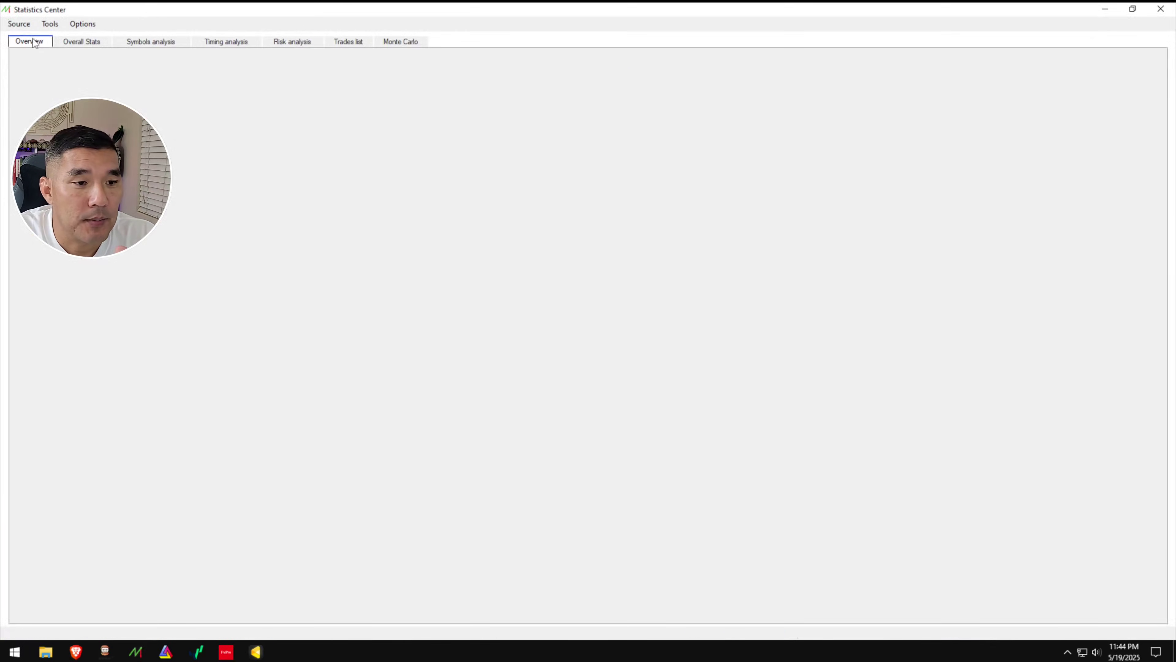
pyautogui.click(19, 24)
pyautogui.click(69, 79)
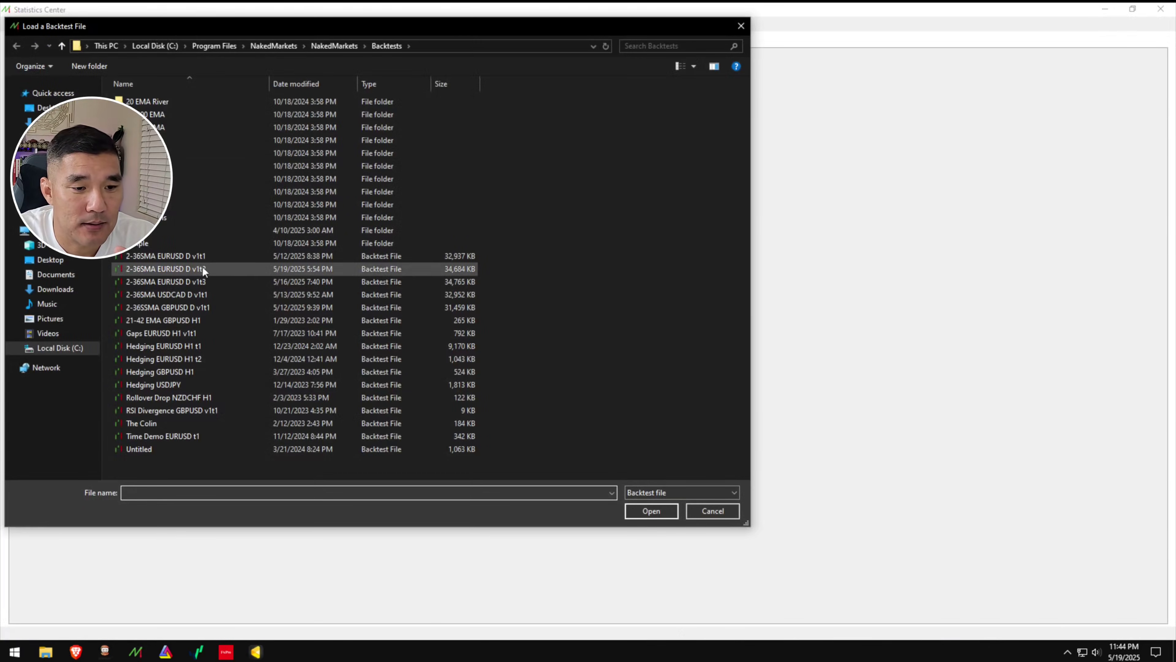
pyautogui.click(211, 268)
pyautogui.doubleClick(212, 268)
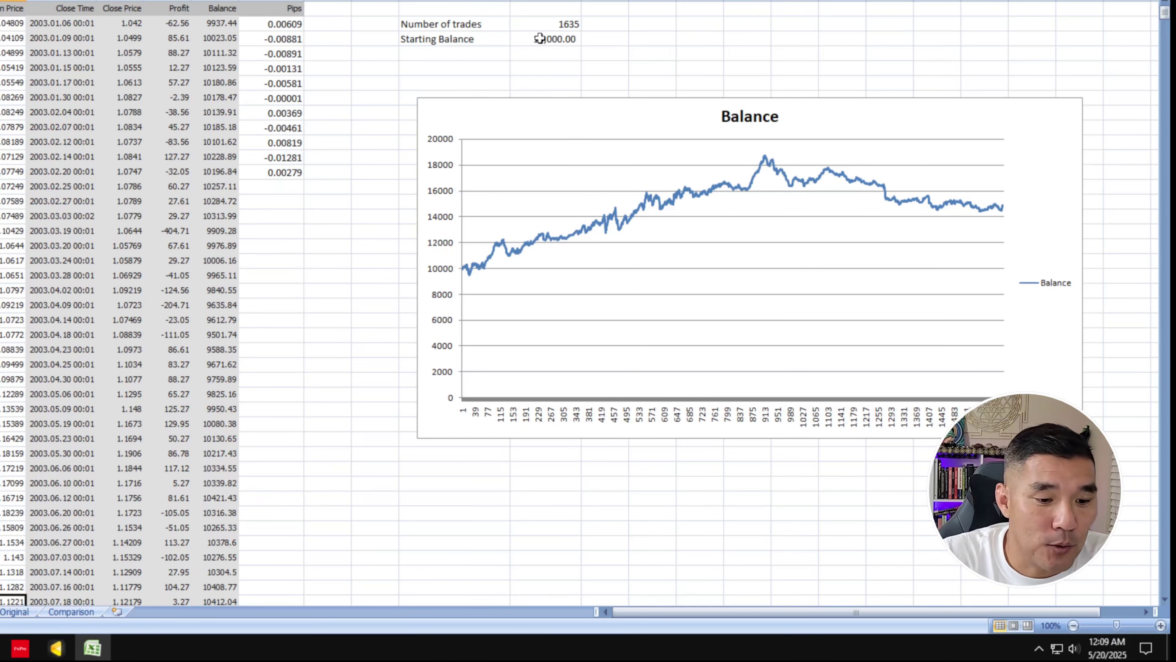
# Compare trade counts on the MT4 (1635), ChatGPT and NakedMarkets (1691) sheets.
pyautogui.click(538, 24)
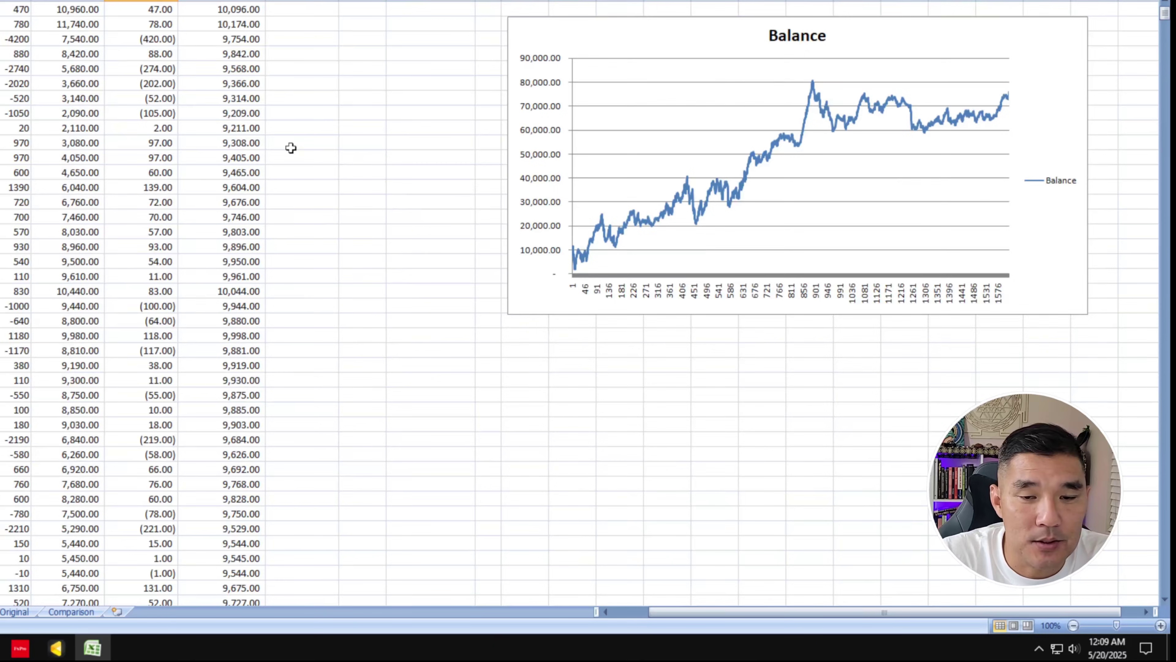
pyautogui.scroll(1, 289, 150)
pyautogui.click(488, 26)
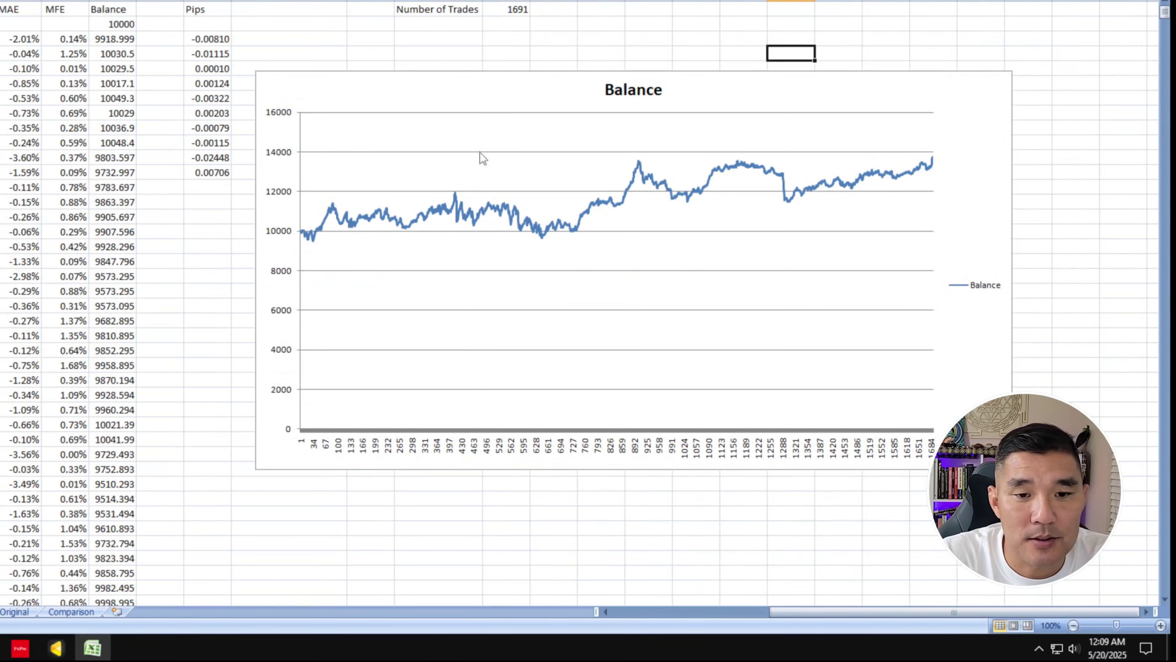
pyautogui.click(499, 9)
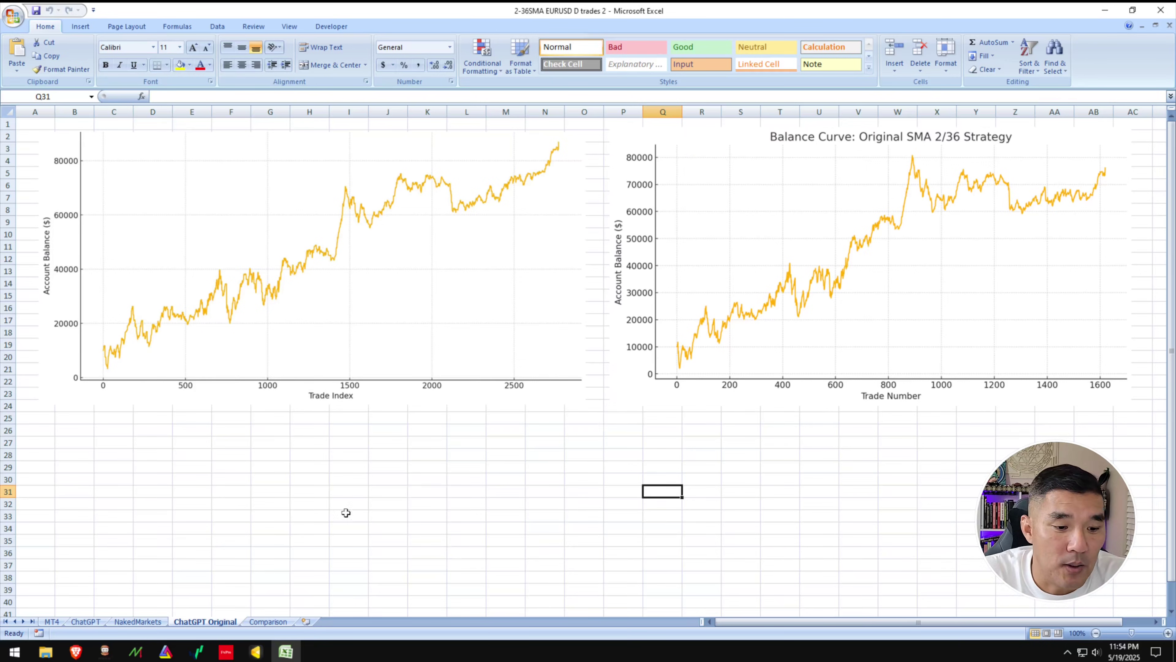
# On the ChatGPT sheet, inspect F2, G2 and the =G2/10 formula in I2.
pyautogui.click(95, 622)
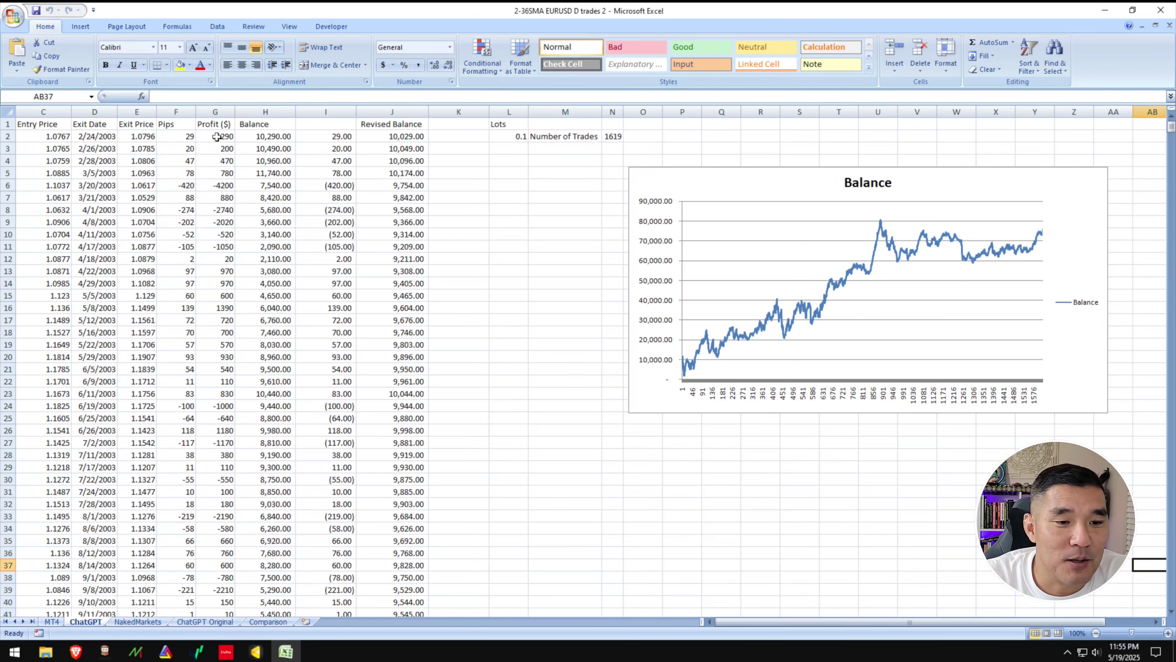
pyautogui.click(183, 137)
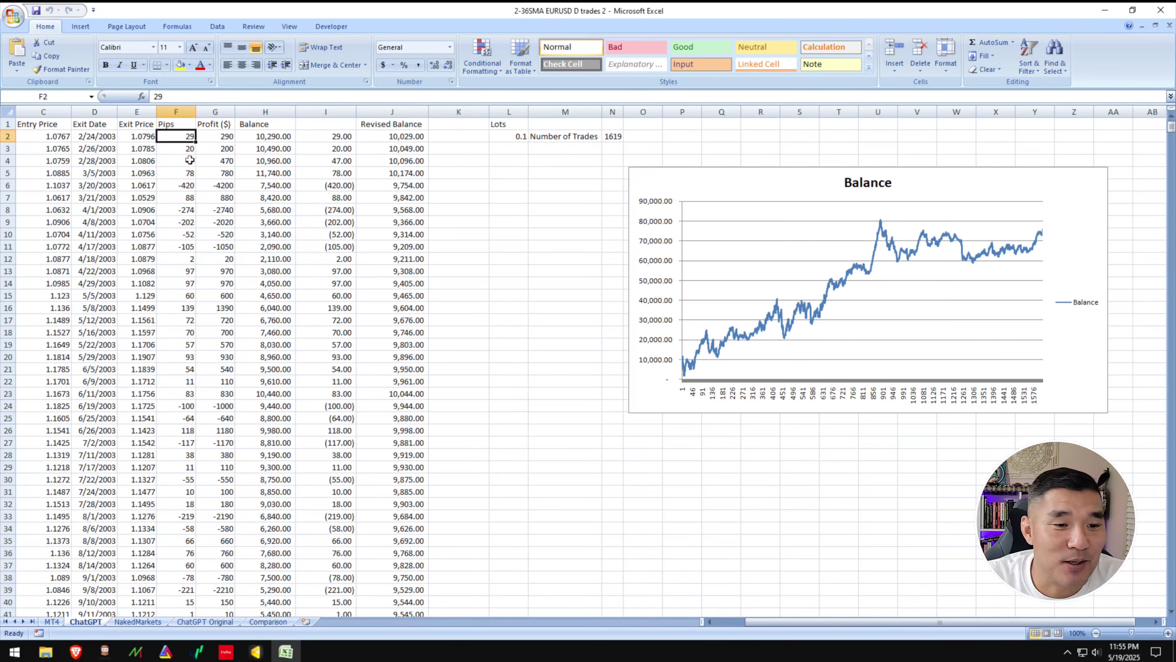
pyautogui.click(212, 139)
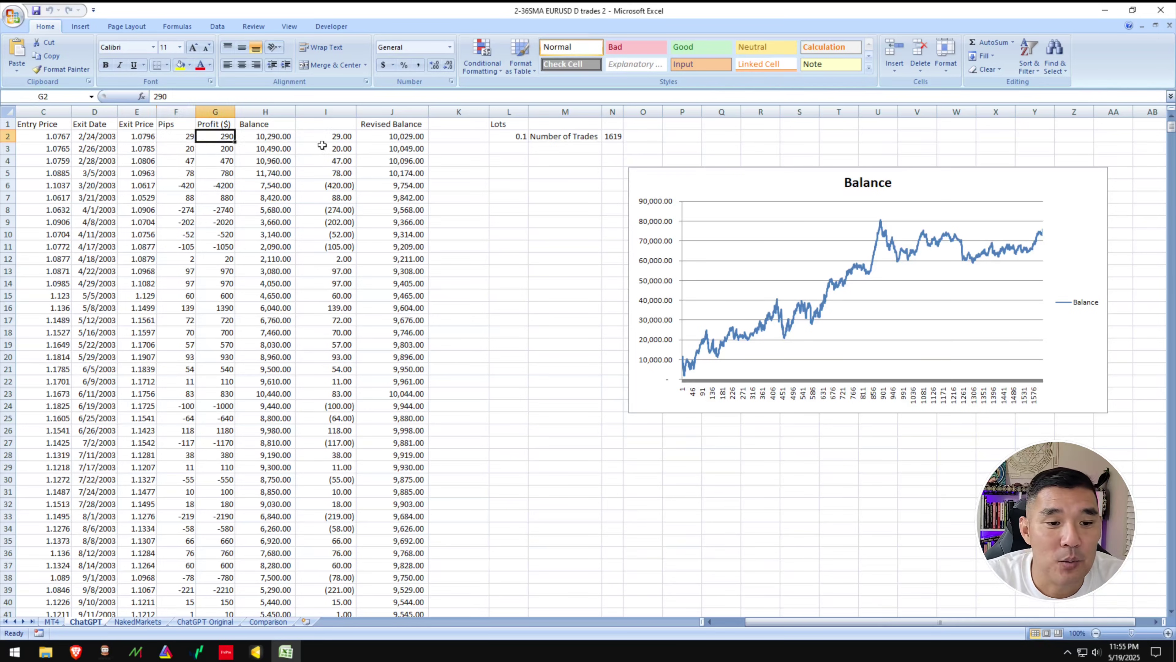
pyautogui.click(314, 137)
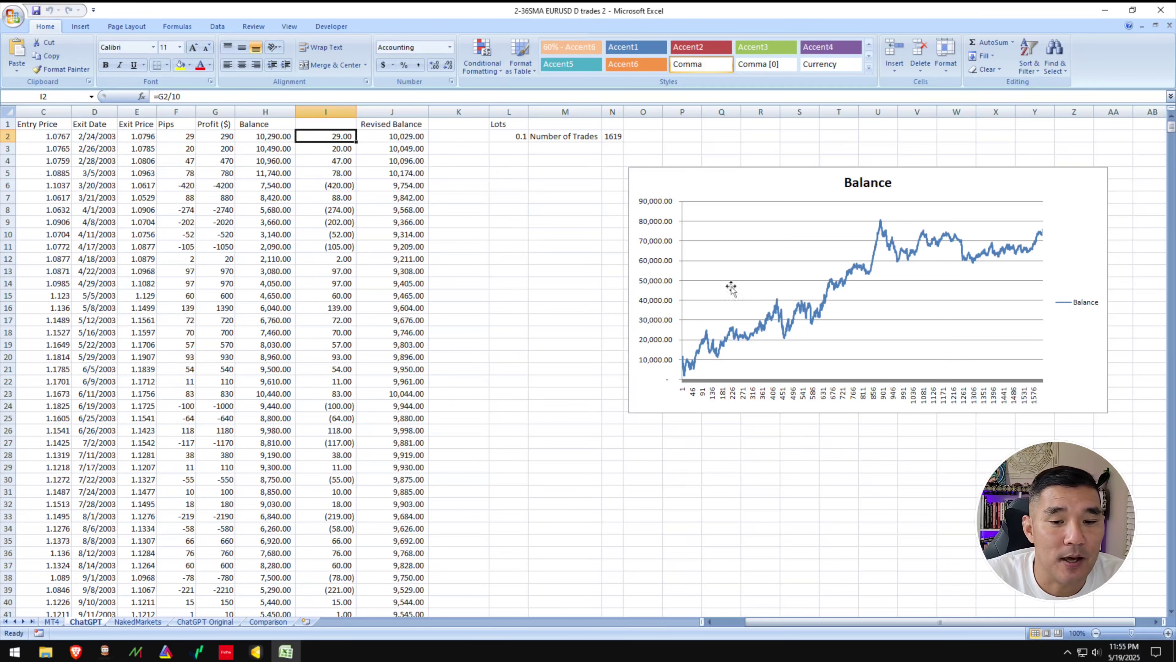
pyautogui.scroll(-6, 855, 326)
pyautogui.scroll(-5, 855, 325)
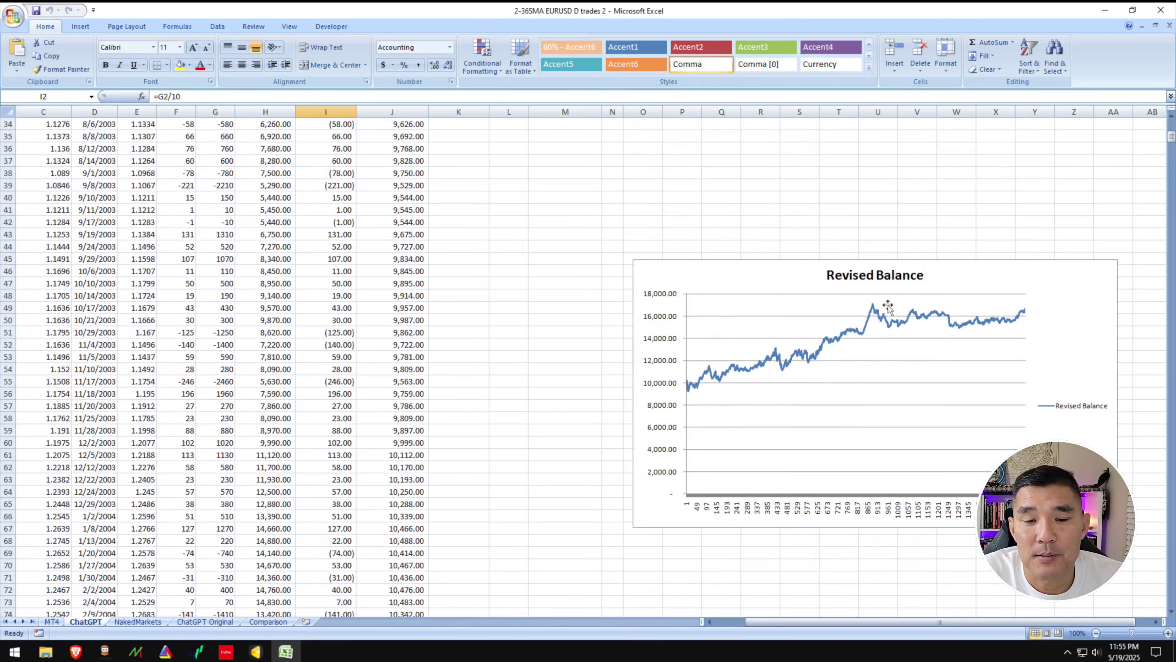
pyautogui.scroll(10, 886, 305)
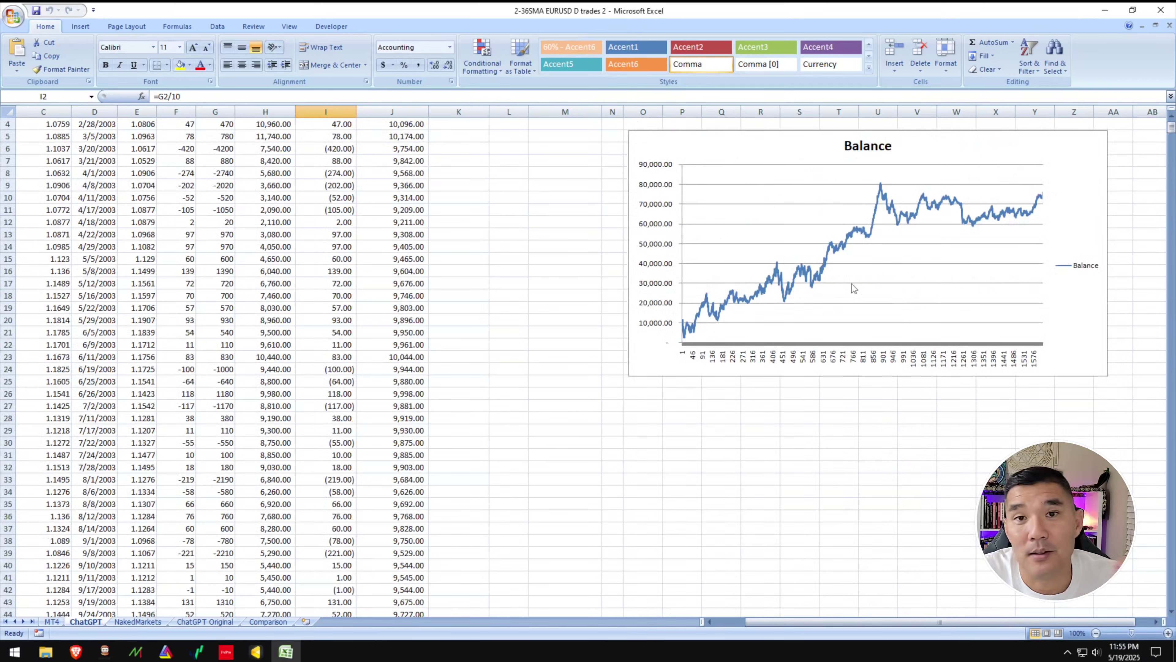